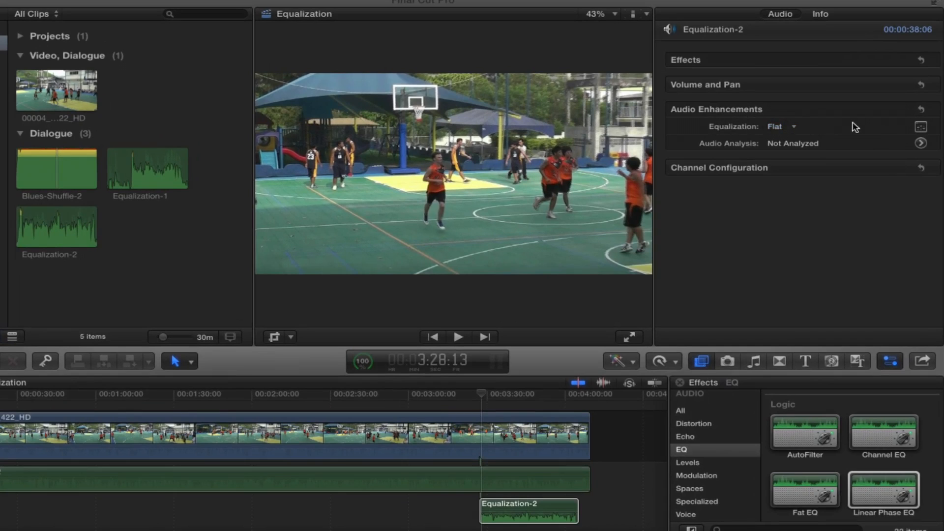
# Open the Equalization-2 clip's graphic equalizer, then switch it to 31 bands and back to 10 bands.
pyautogui.click(920, 127)
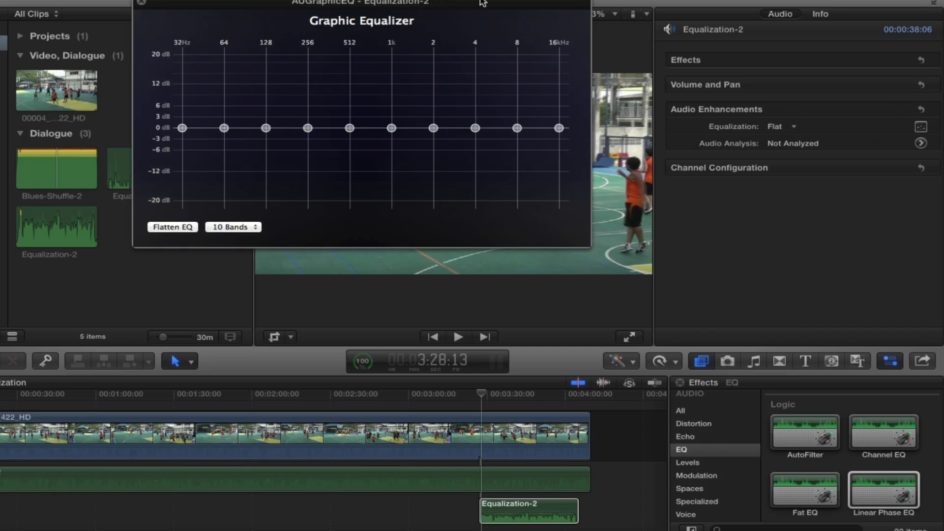
pyautogui.moveTo(482, 2); pyautogui.dragTo(574, 39)
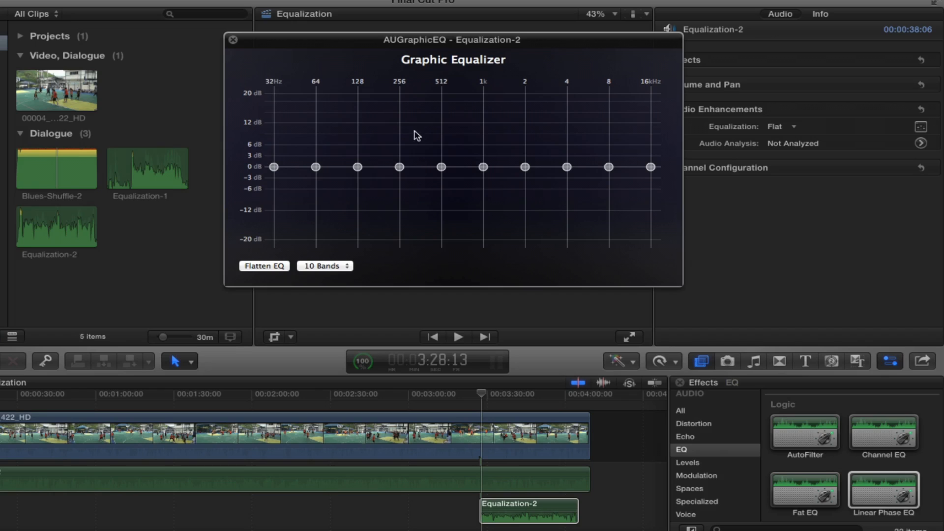
pyautogui.click(348, 267)
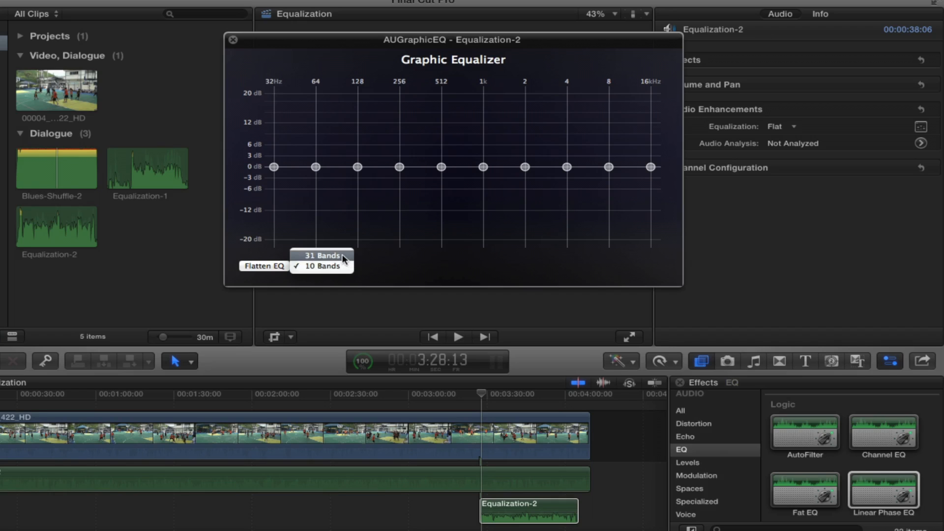
pyautogui.click(344, 255)
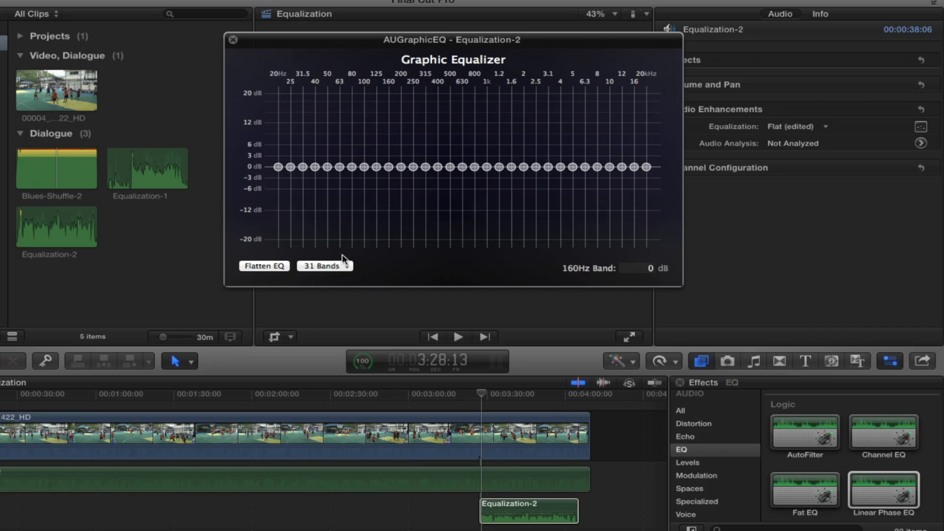
pyautogui.click(347, 266)
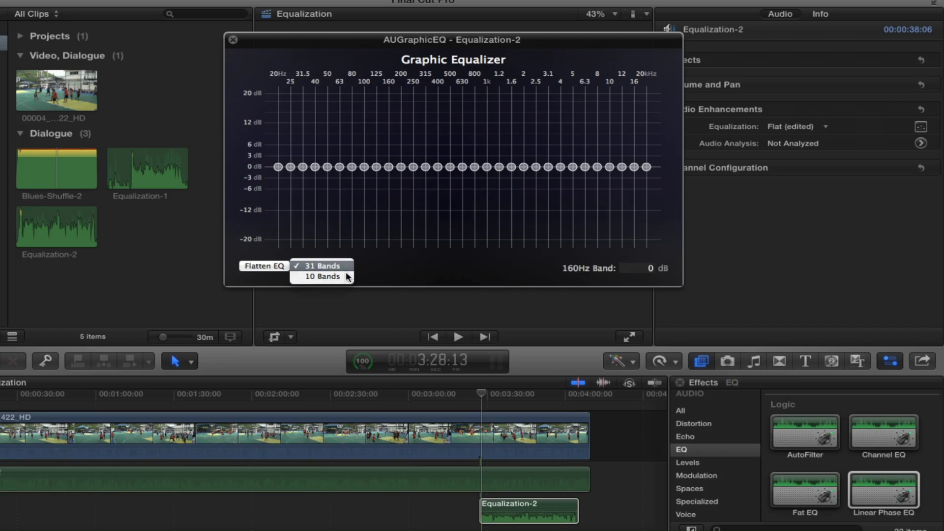
pyautogui.click(344, 276)
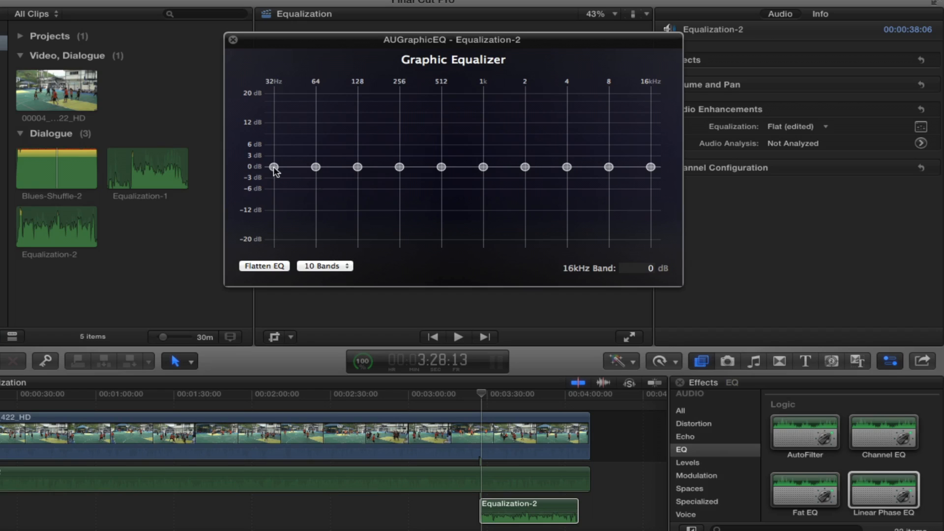
# Raise the 32 Hz, 64 Hz and 128 Hz bands to about 6, 4 and 2.5 dB and close the equalizer.
pyautogui.moveTo(274, 166); pyautogui.dragTo(358, 159)
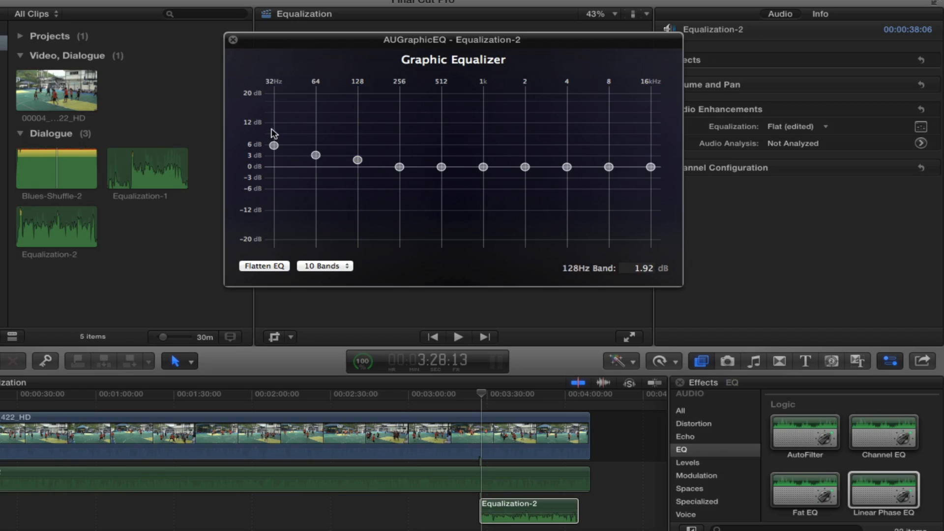
pyautogui.moveTo(274, 133); pyautogui.dragTo(319, 152)
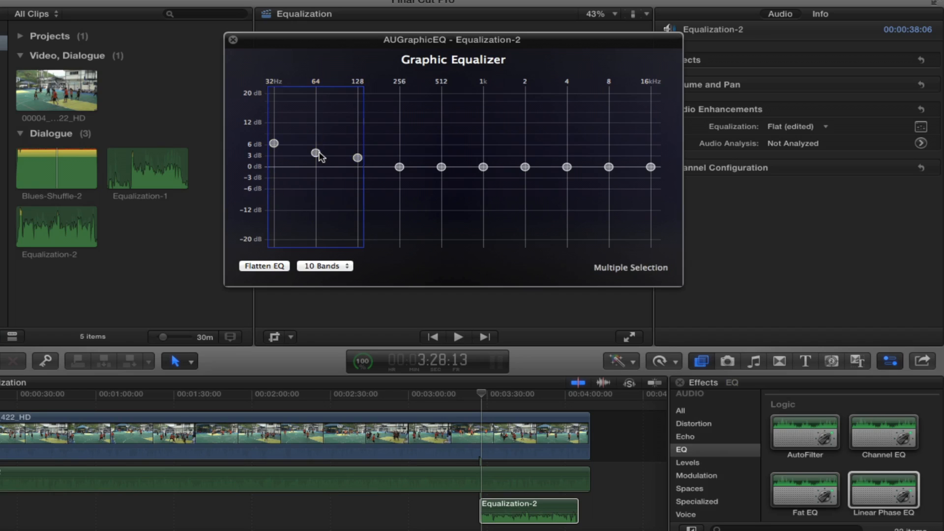
pyautogui.click(388, 128)
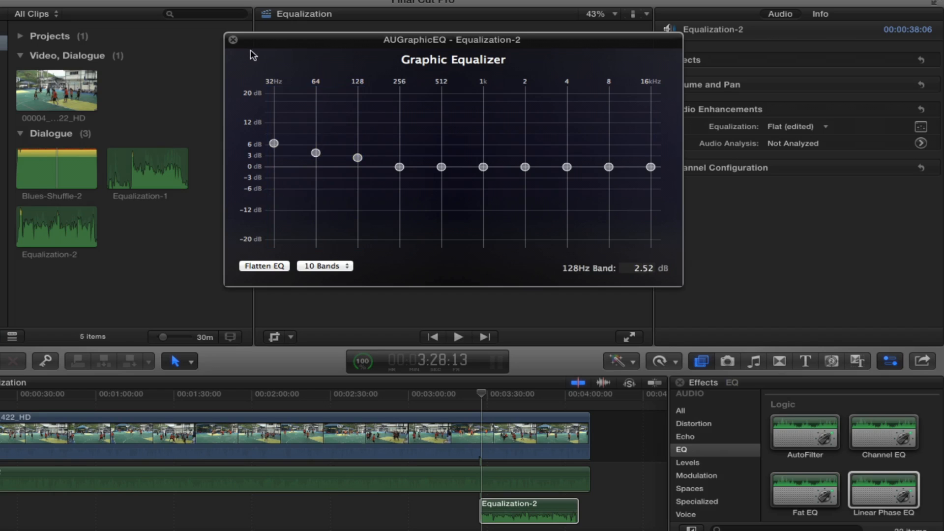
pyautogui.click(233, 40)
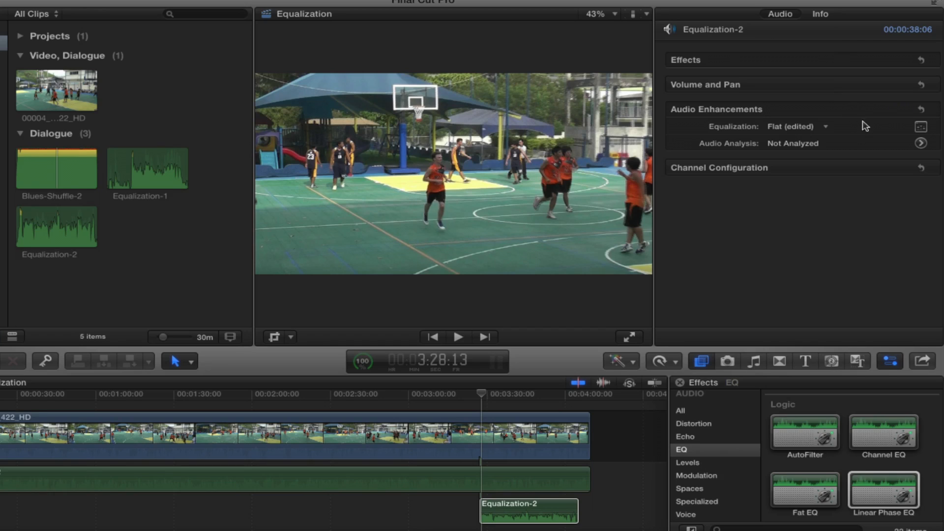
# Apply the Bass Reduce equalization preset to the clip and raise its 256 Hz band in the graphic equalizer.
pyautogui.click(827, 128)
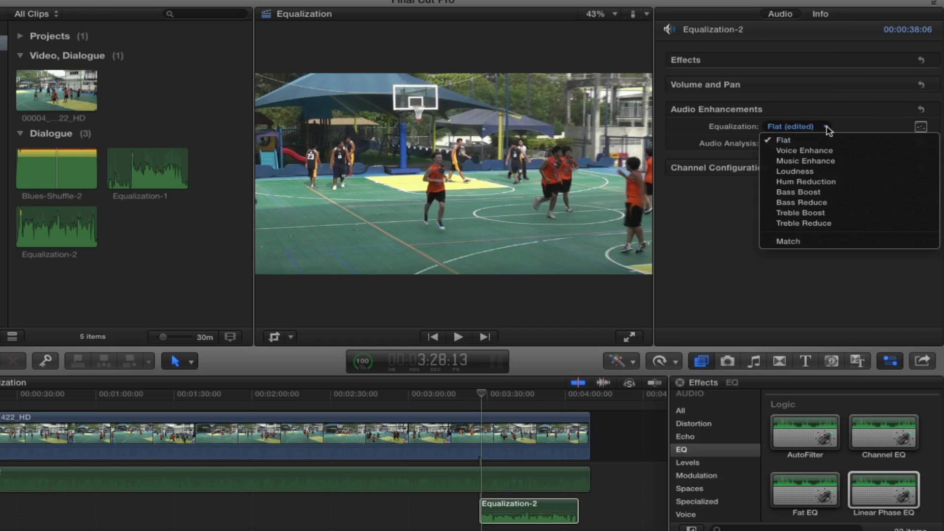
pyautogui.click(811, 203)
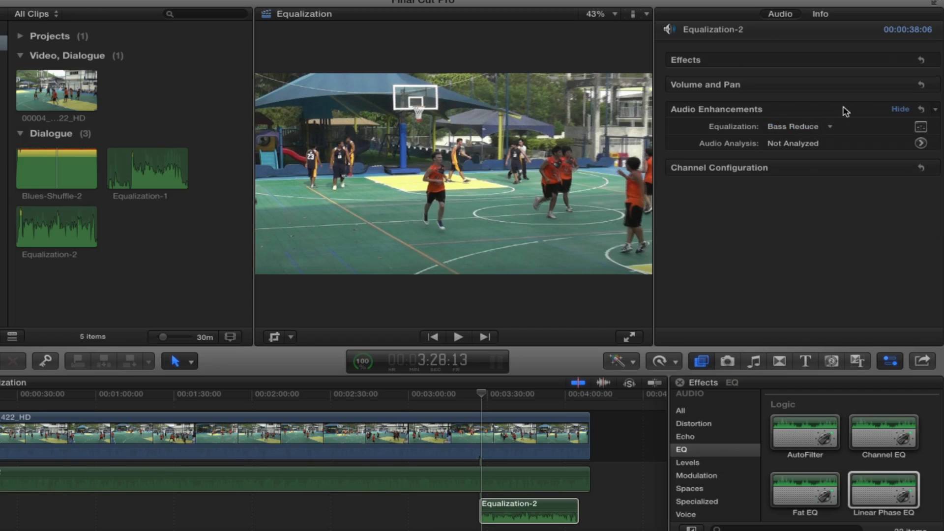
pyautogui.click(921, 128)
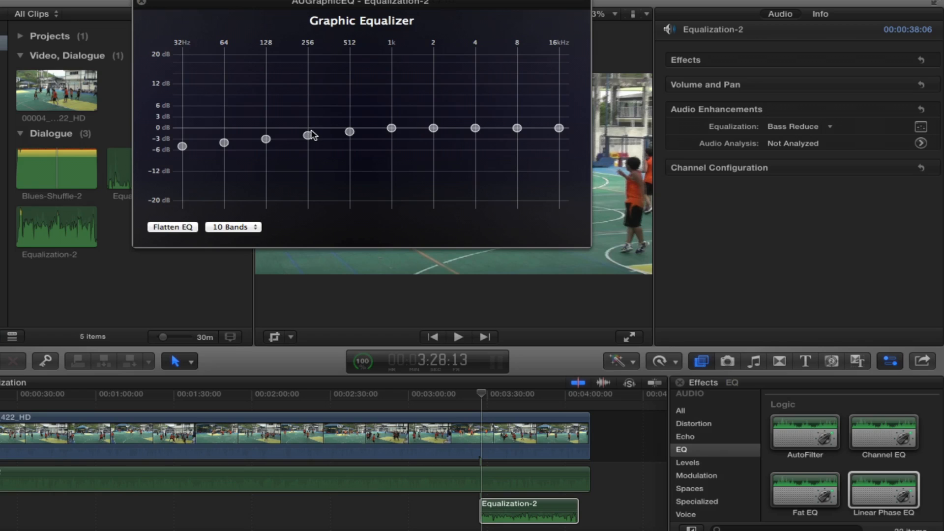
pyautogui.moveTo(309, 135)
pyautogui.mouseDown()
pyautogui.moveTo(307, 90)
pyautogui.moveTo(309, 172)
pyautogui.moveTo(312, 118)
pyautogui.mouseUp()
pyautogui.click(141, 2)
pyautogui.click(813, 126)
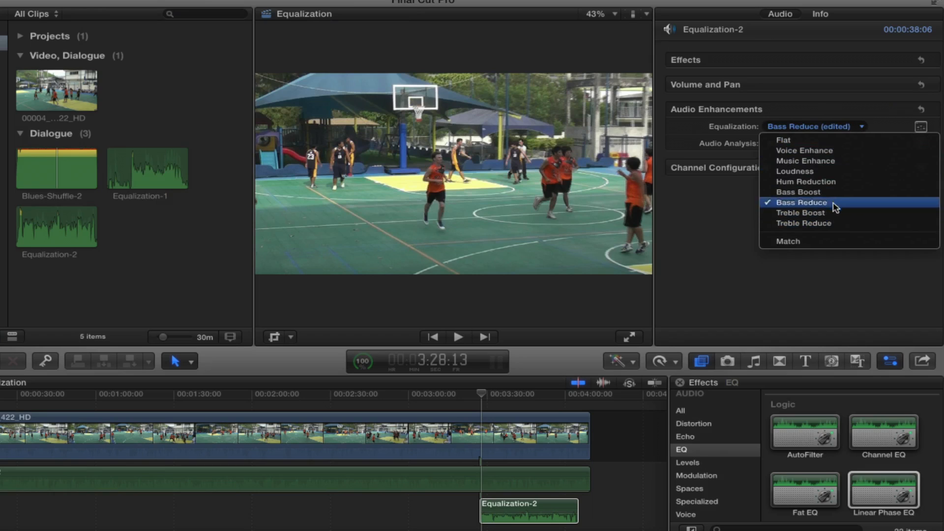
pyautogui.click(894, 126)
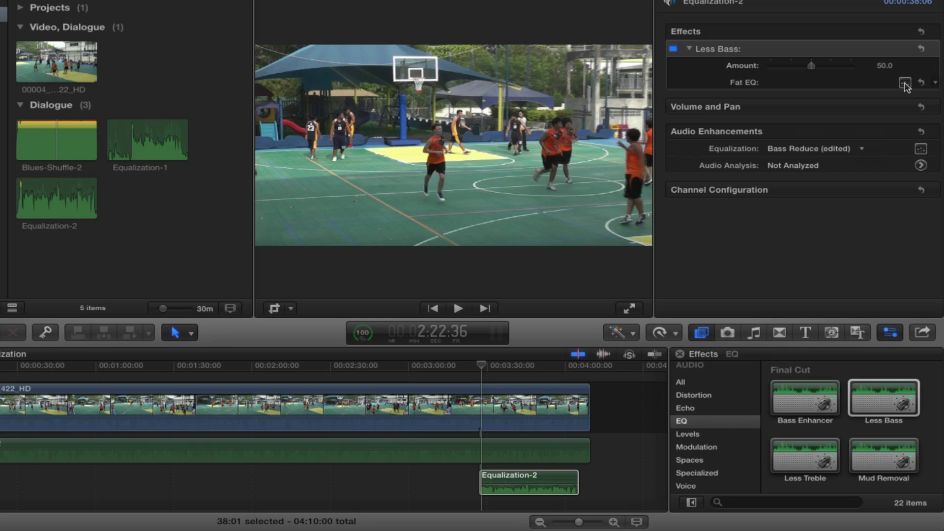
# Open the Less Bass effect's Fat EQ and set the effect's Amount to 29.
pyautogui.click(904, 82)
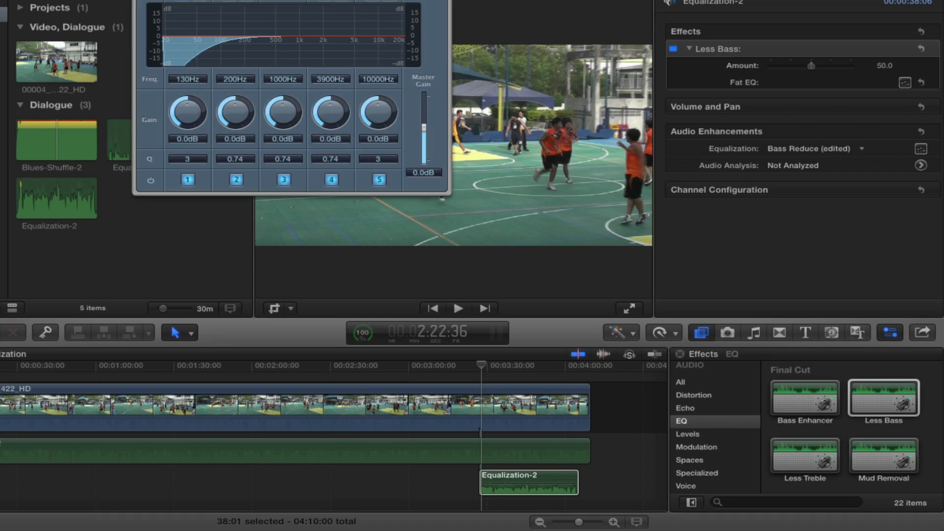
pyautogui.moveTo(393, 0); pyautogui.dragTo(579, 18)
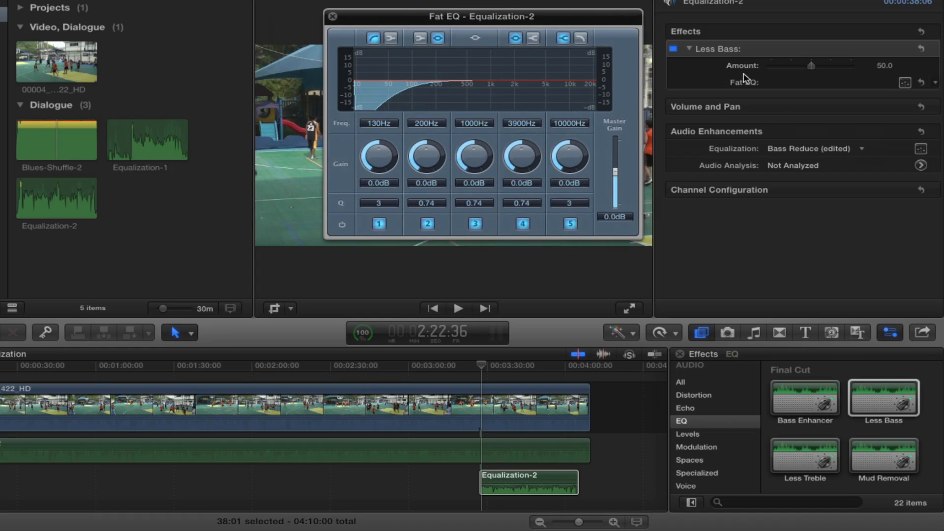
pyautogui.moveTo(812, 67); pyautogui.dragTo(835, 73)
pyautogui.moveTo(808, 75)
pyautogui.mouseDown()
pyautogui.moveTo(794, 75)
pyautogui.moveTo(834, 76)
pyautogui.moveTo(787, 81)
pyautogui.moveTo(837, 83)
pyautogui.moveTo(798, 76)
pyautogui.mouseUp()
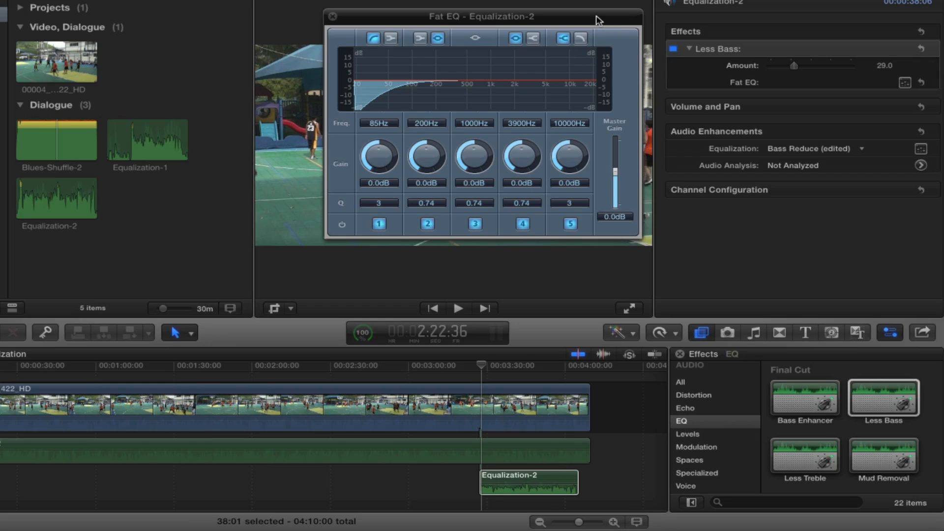
pyautogui.moveTo(598, 19); pyautogui.dragTo(550, 12)
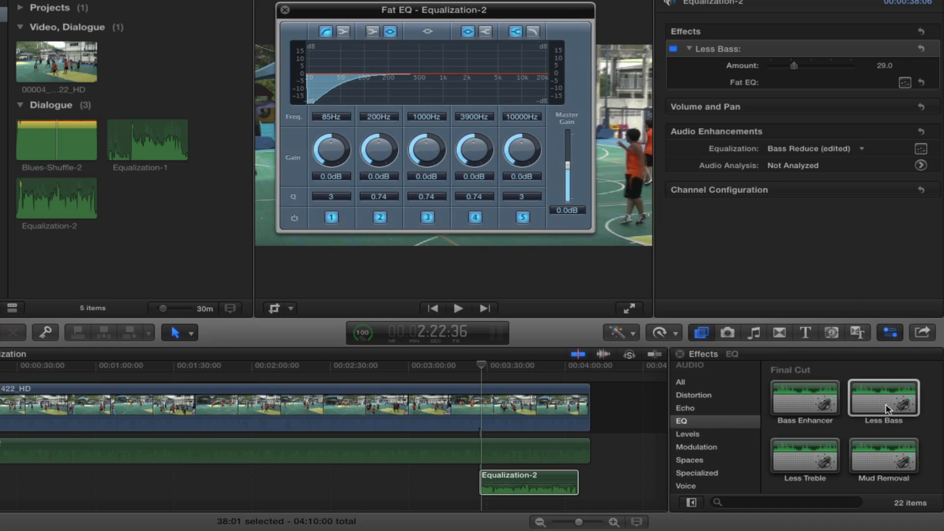
# Add the Less Treble audio effect to the Equalization-2 clip.
pyautogui.scroll(-5, 884, 413)
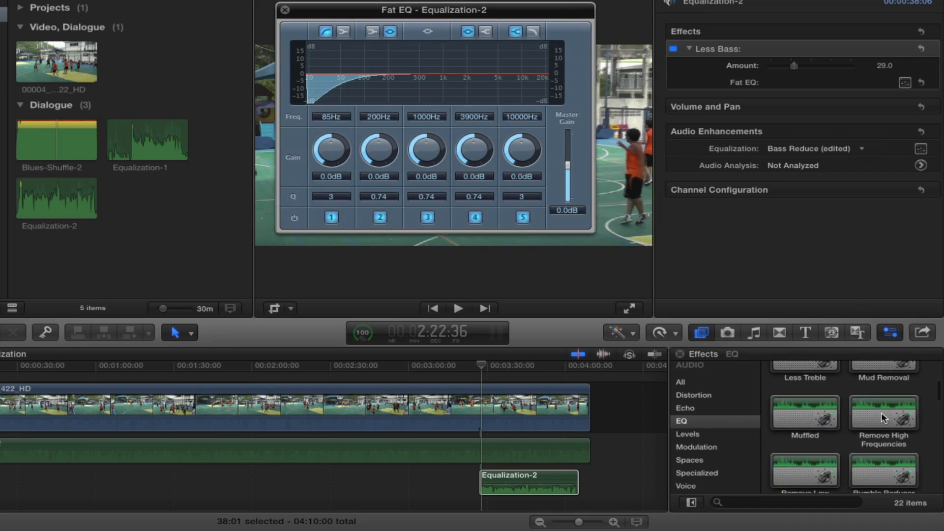
pyautogui.scroll(3, 881, 413)
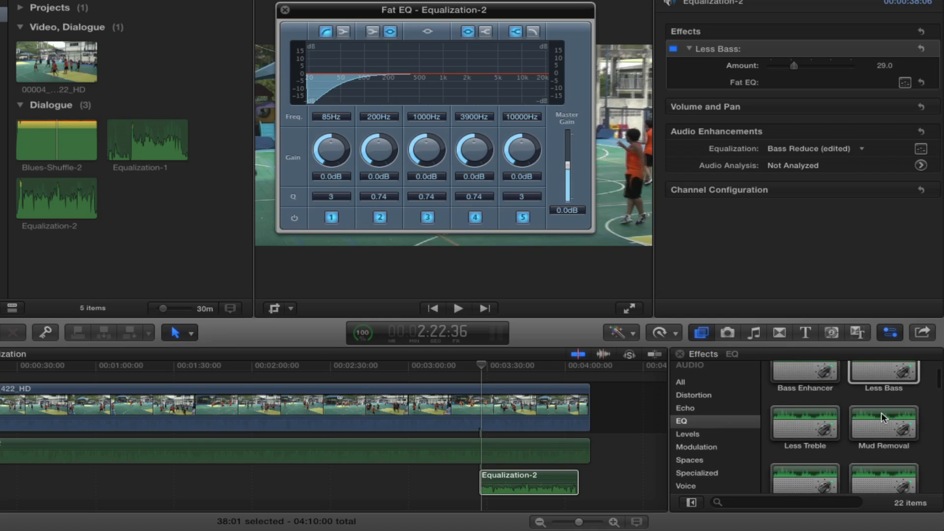
pyautogui.click(799, 426)
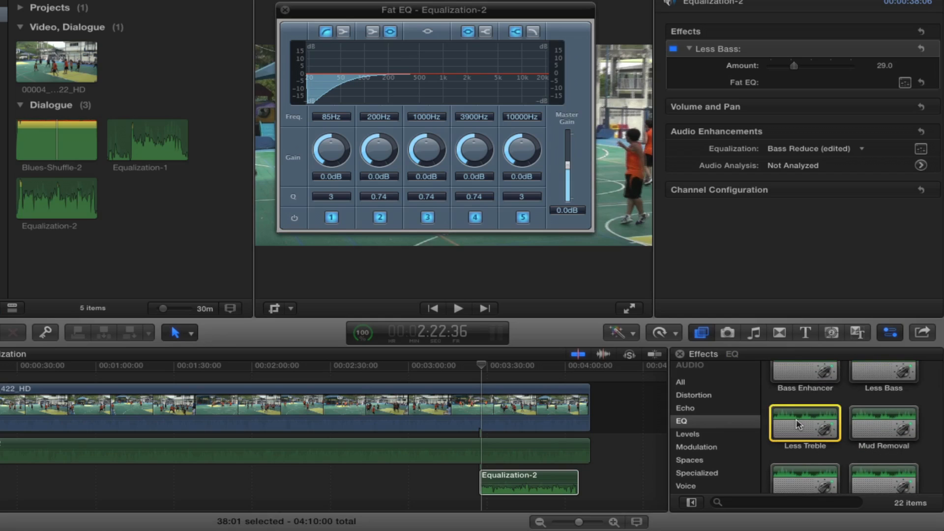
pyautogui.doubleClick(799, 425)
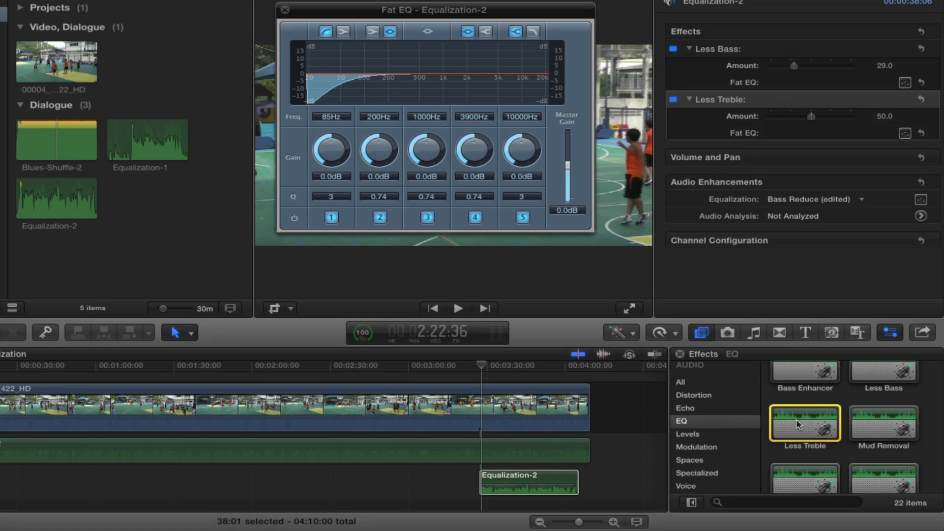
# Compare the Less Treble effect's Fat EQ curve with the Less Bass one, then close both equalizers.
pyautogui.click(904, 133)
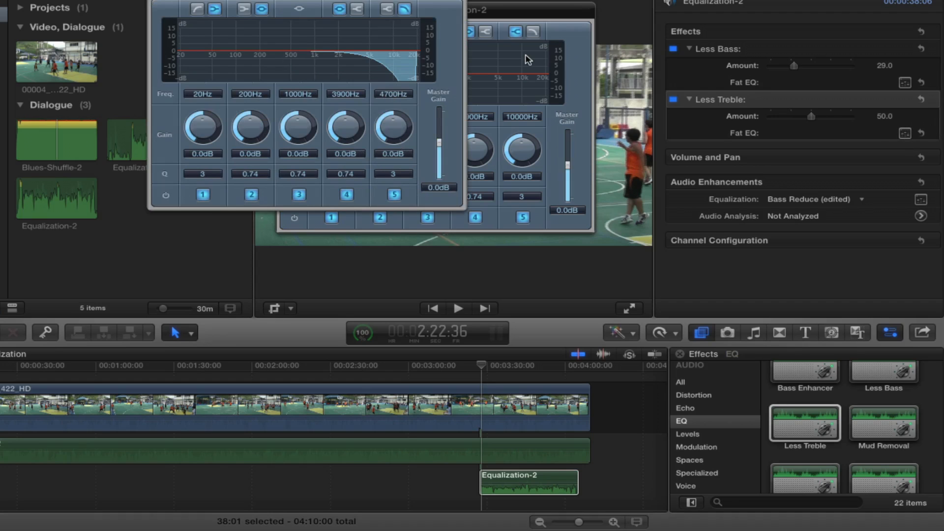
pyautogui.moveTo(404, 1); pyautogui.dragTo(538, 245)
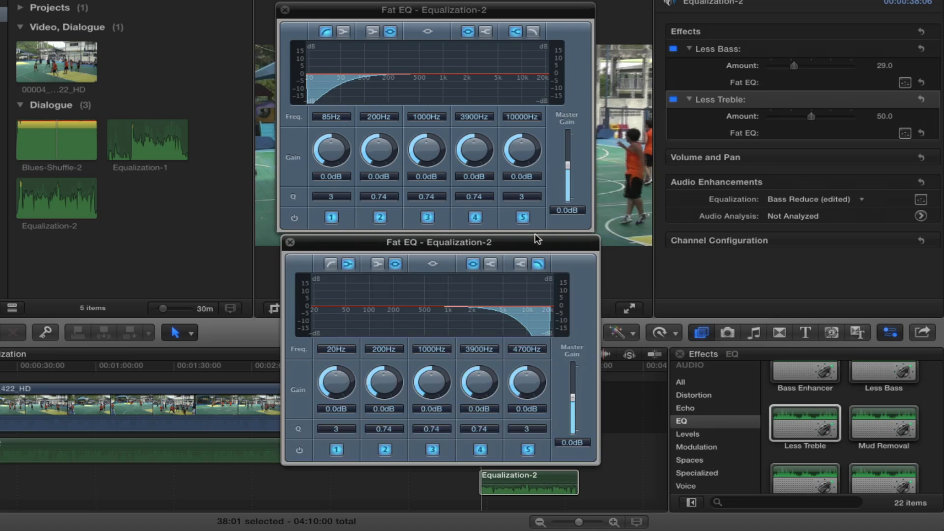
pyautogui.click(285, 10)
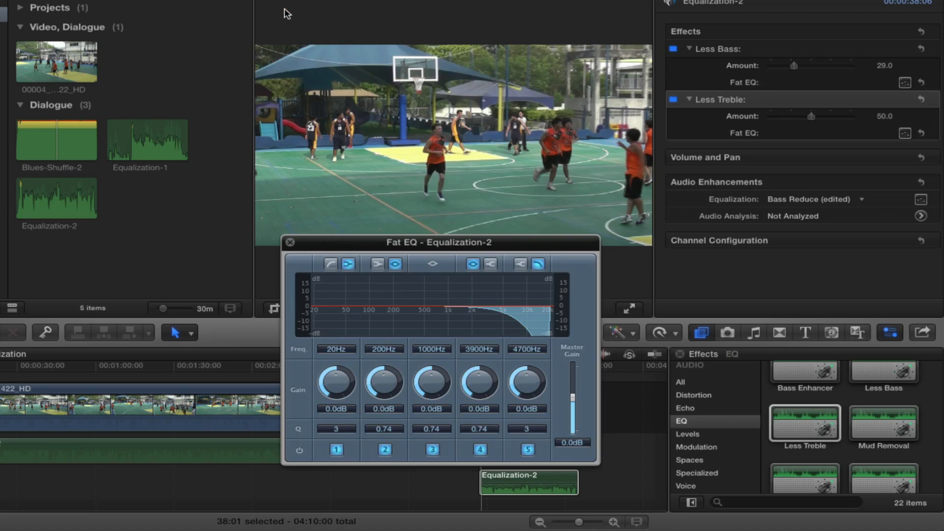
pyautogui.click(291, 243)
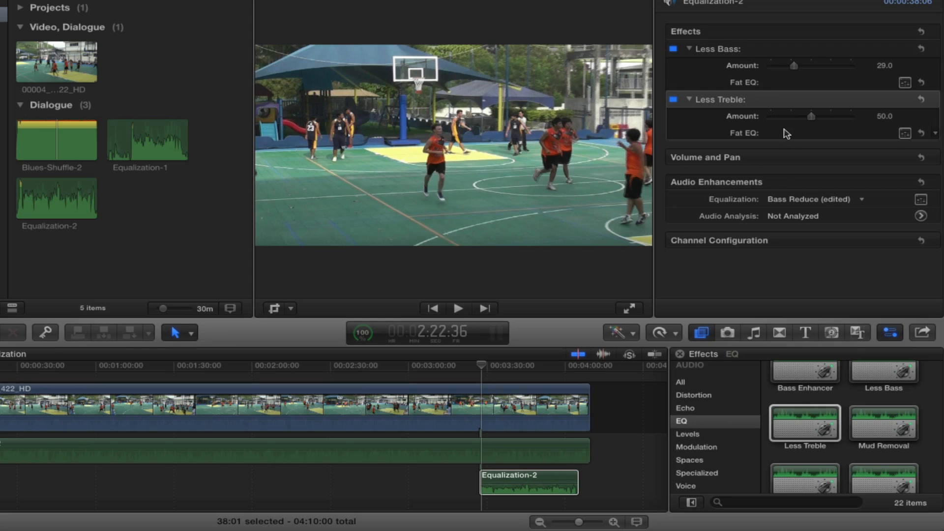
# Turn the Less Bass and Less Treble effects off and back on.
pyautogui.click(673, 49)
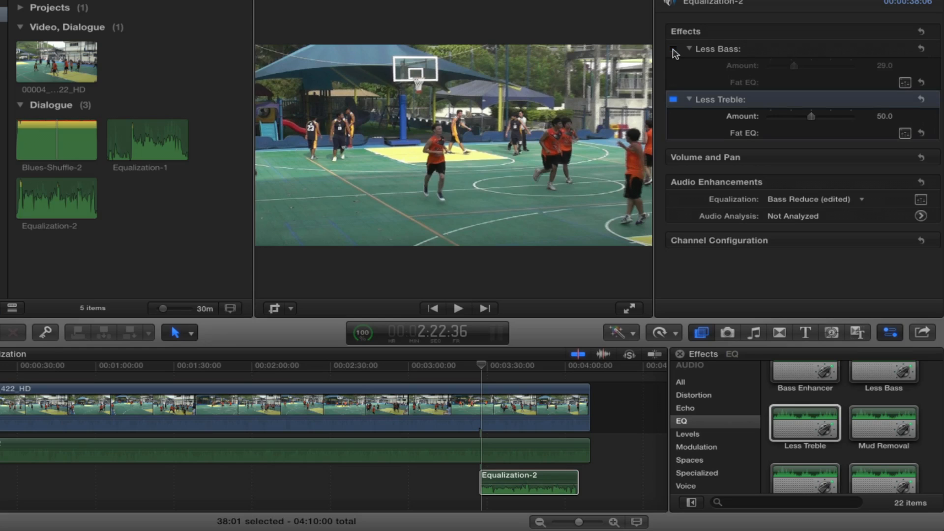
pyautogui.click(673, 99)
pyautogui.click(673, 99)
pyautogui.click(673, 49)
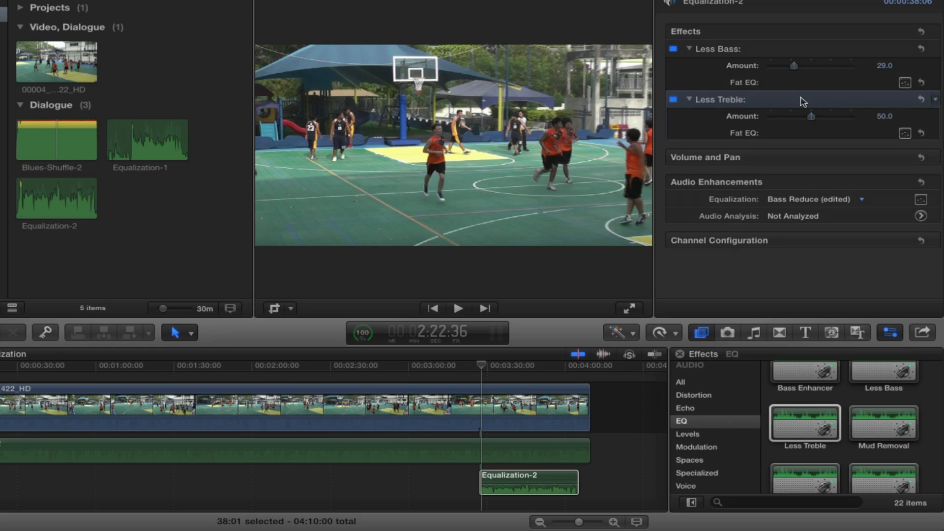
# Delete the Less Treble and Less Bass effects from the Equalization-2 clip.
pyautogui.press('Delete')
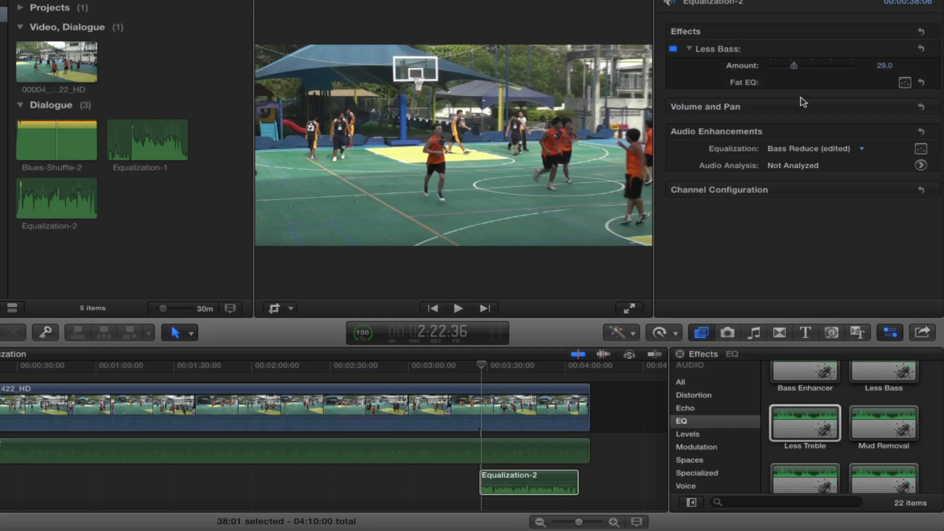
pyautogui.click(803, 49)
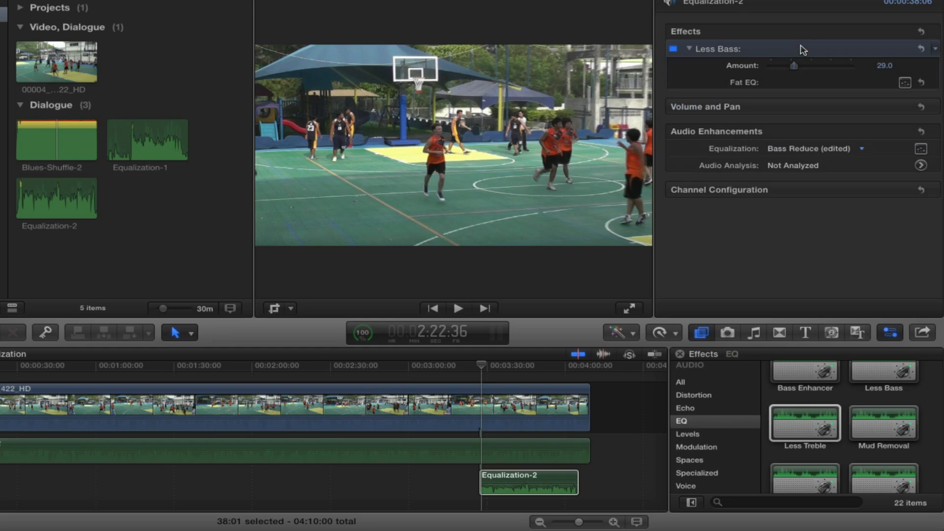
pyautogui.press('Delete')
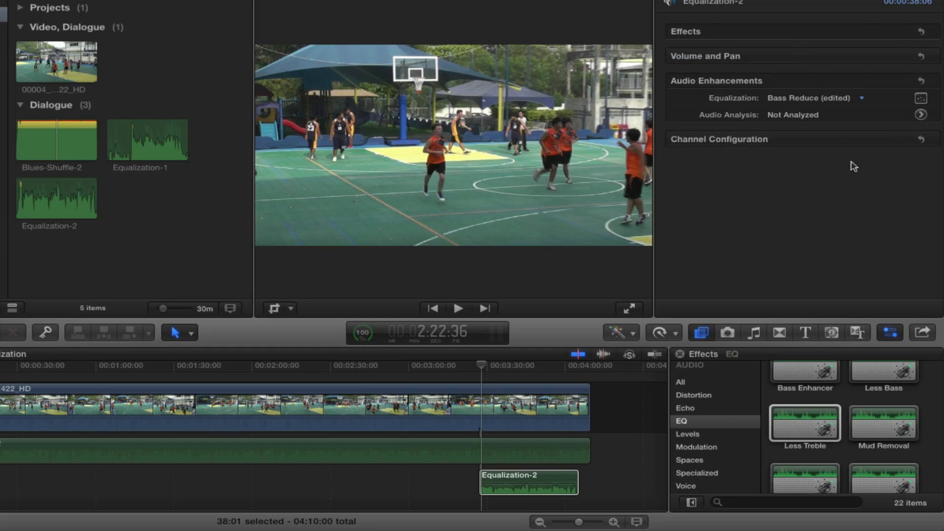
# Add the Logic Channel EQ audio effect to the Equalization-2 clip and open its equalizer over the viewer.
pyautogui.scroll(-10, 834, 390)
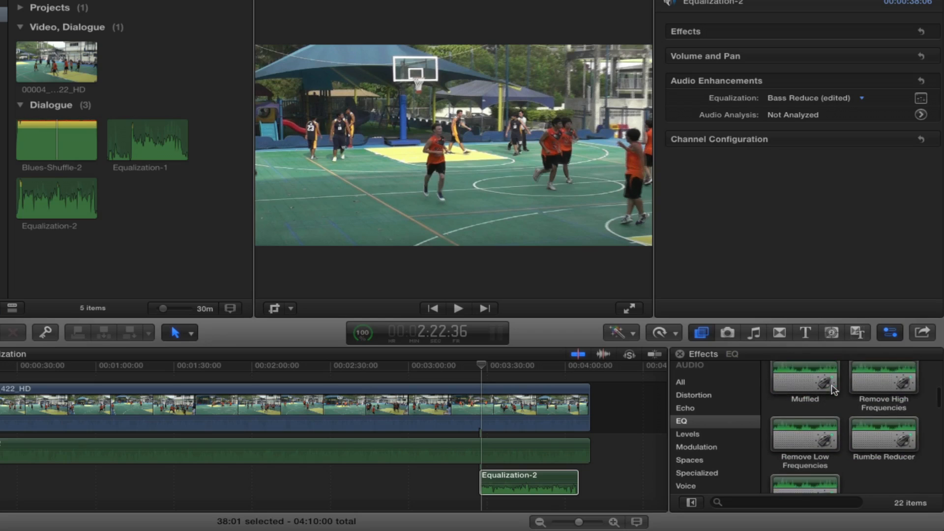
pyautogui.scroll(-3, 834, 389)
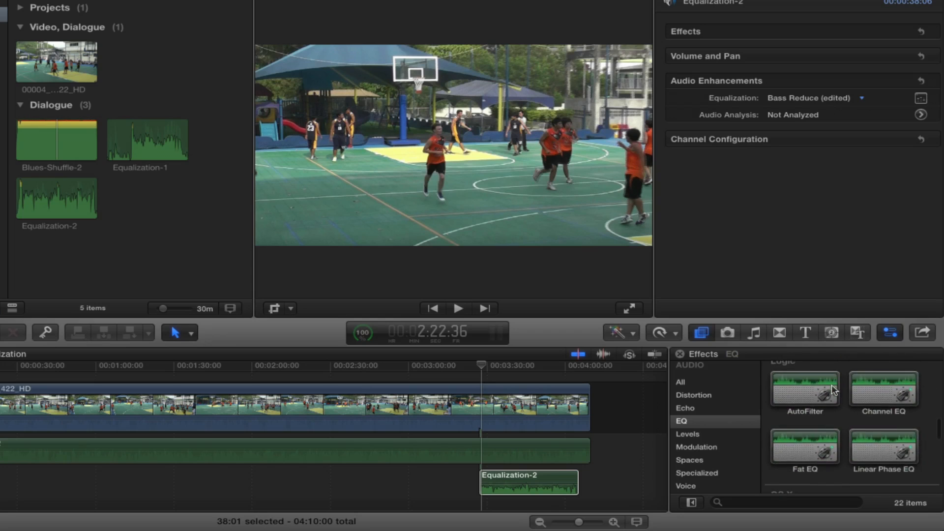
pyautogui.scroll(-2, 834, 390)
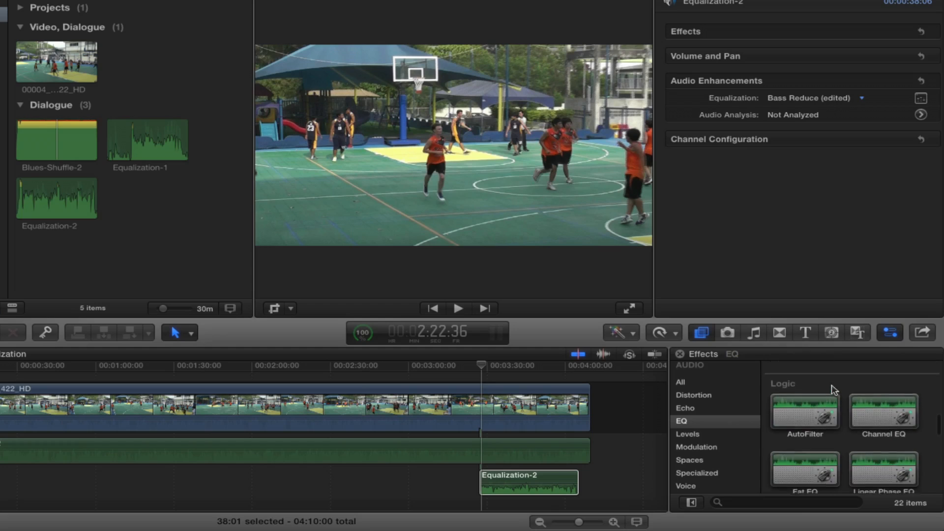
pyautogui.scroll(-2, 834, 390)
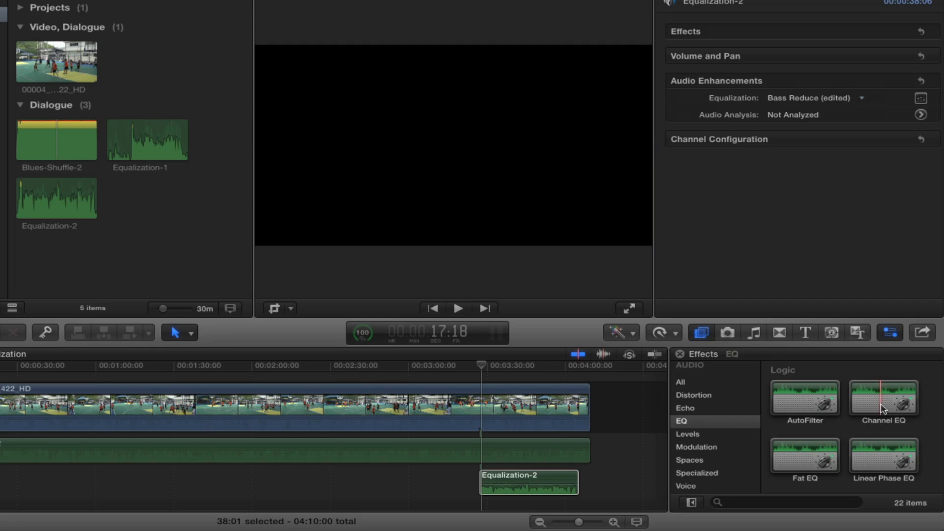
pyautogui.doubleClick(884, 409)
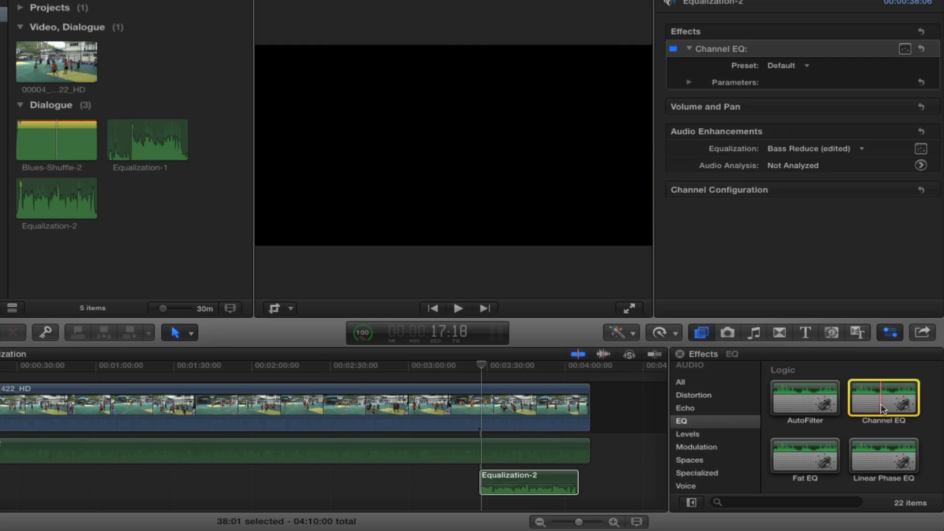
pyautogui.click(904, 49)
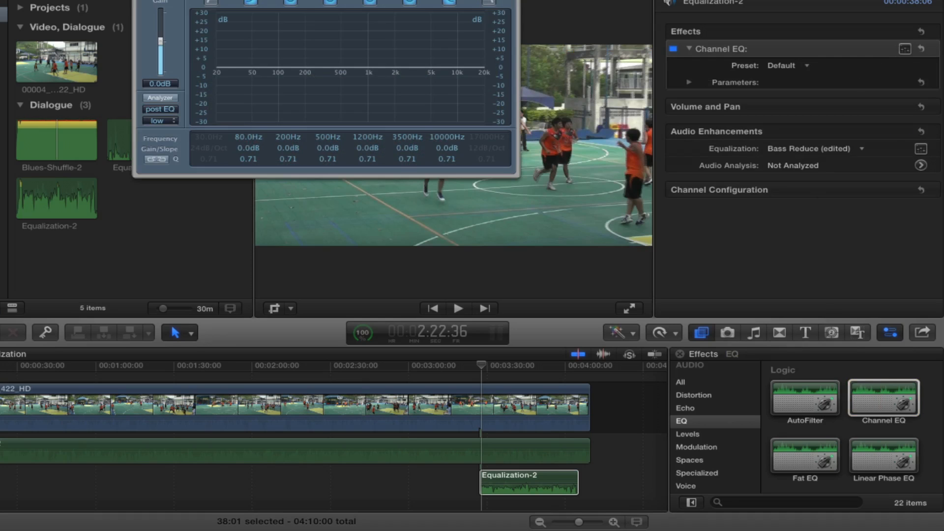
pyautogui.moveTo(456, 0); pyautogui.dragTo(577, 41)
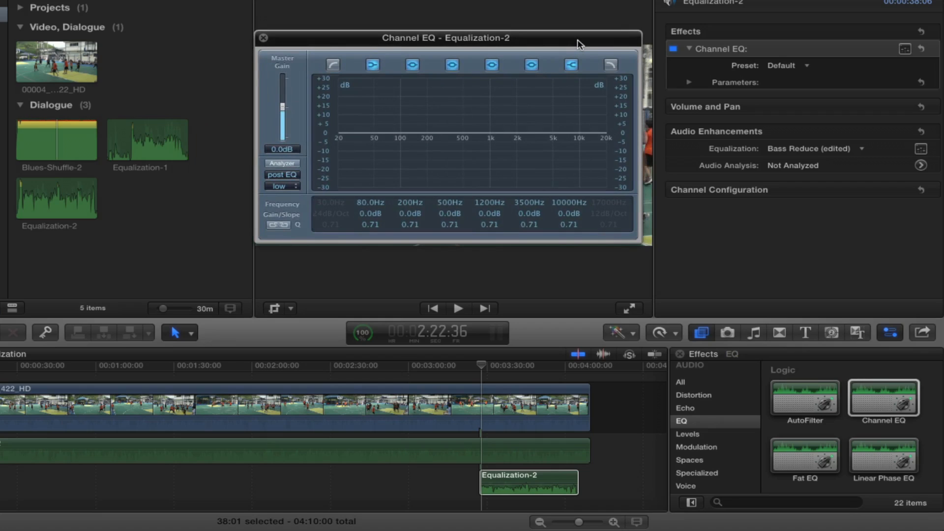
# Play the clip with the Channel EQ's Analyzer turned on to examine its frequency spectrum, then stop playback.
pyautogui.press('space')
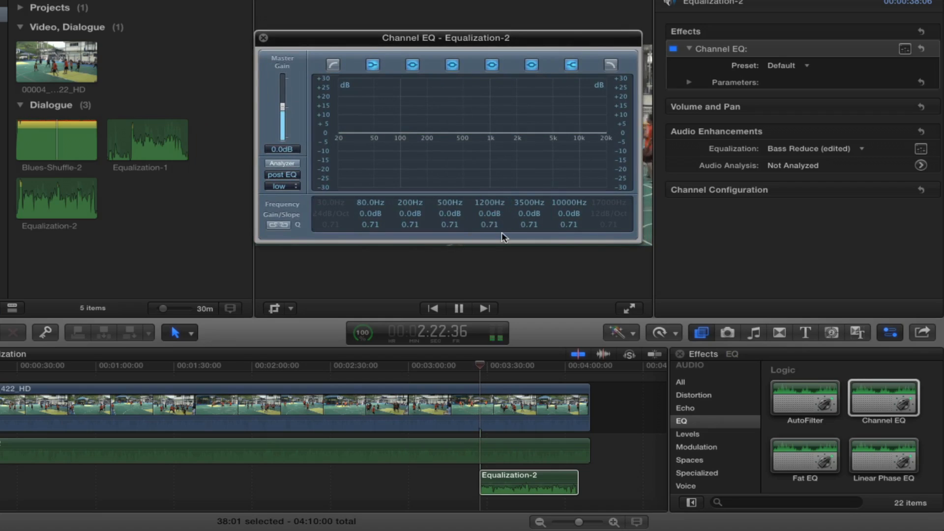
pyautogui.click(283, 164)
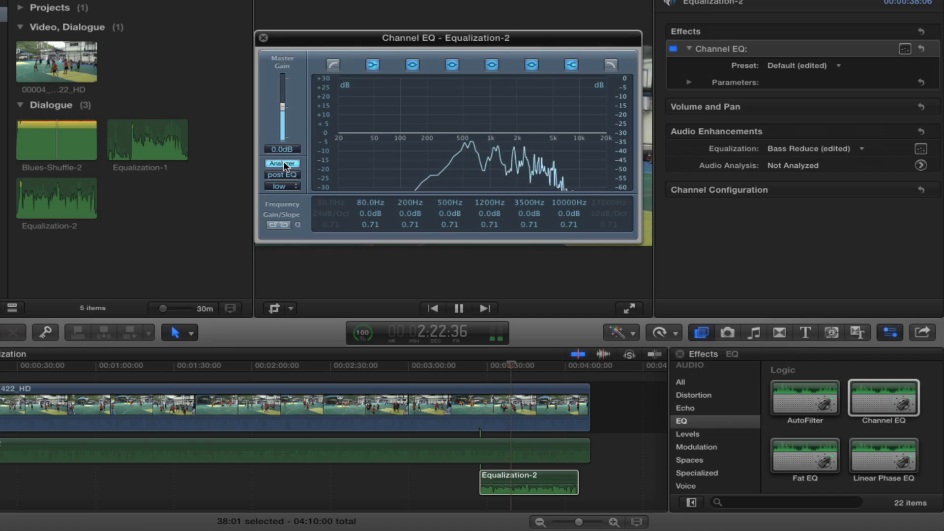
pyautogui.press('space')
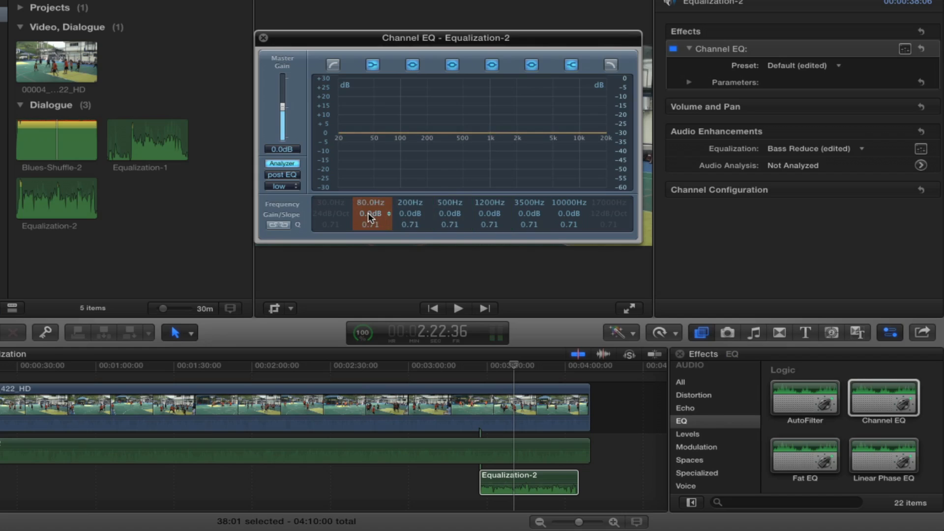
# Set the Channel EQ's 80 Hz band to a gain of -24.0 dB and a Q of 0.95.
pyautogui.moveTo(368, 213); pyautogui.dragTo(368, 226)
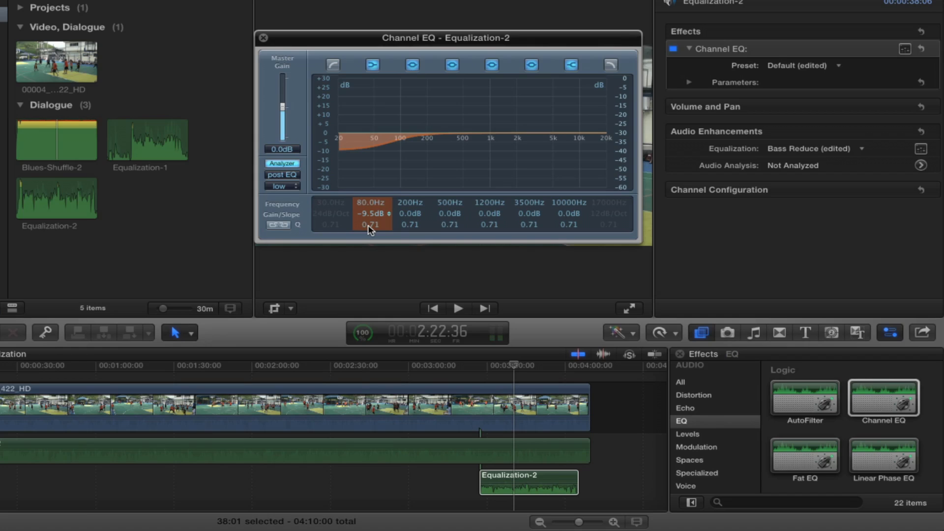
pyautogui.moveTo(368, 225); pyautogui.dragTo(369, 245)
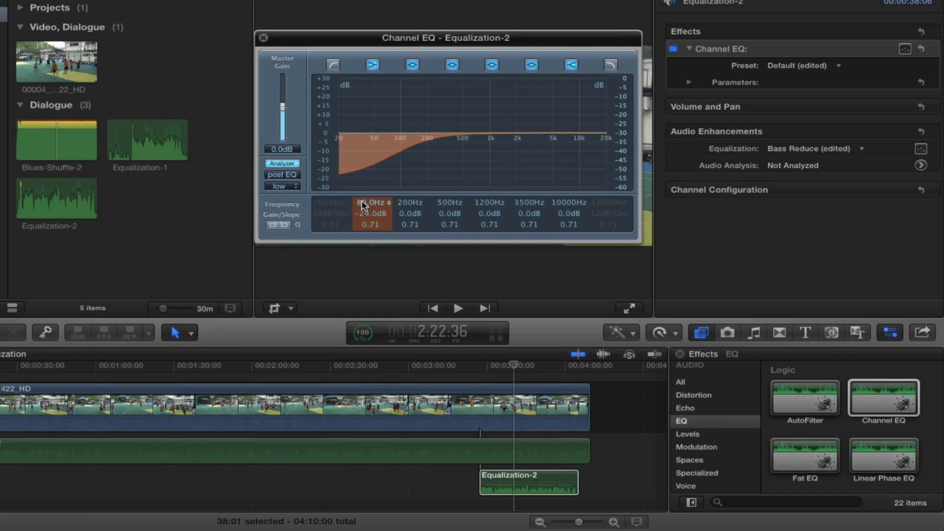
pyautogui.moveTo(362, 200)
pyautogui.mouseDown()
pyautogui.moveTo(364, 167)
pyautogui.moveTo(364, 213)
pyautogui.moveTo(365, 204)
pyautogui.mouseUp()
pyautogui.moveTo(370, 225)
pyautogui.mouseDown()
pyautogui.moveTo(370, 214)
pyautogui.moveTo(374, 236)
pyautogui.moveTo(374, 220)
pyautogui.mouseUp()
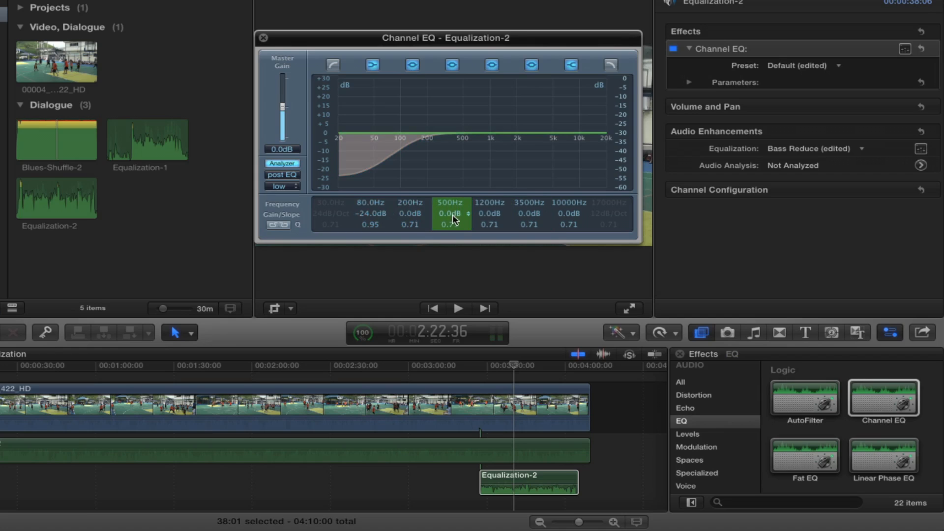
# Set the Channel EQ's 500 Hz band to a gain of -7.5 dB, a frequency of 690 Hz and a Q of 0.51.
pyautogui.moveTo(446, 210); pyautogui.dragTo(447, 222)
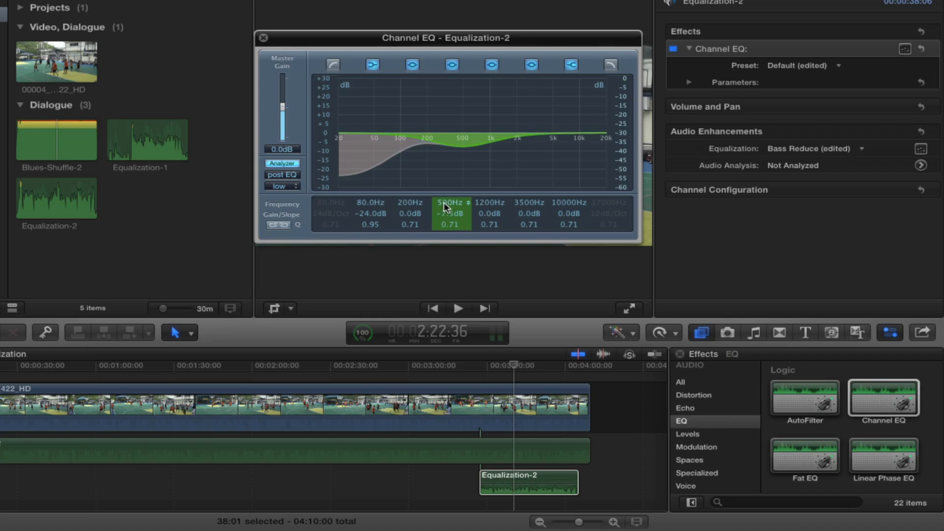
pyautogui.moveTo(444, 196); pyautogui.dragTo(444, 188)
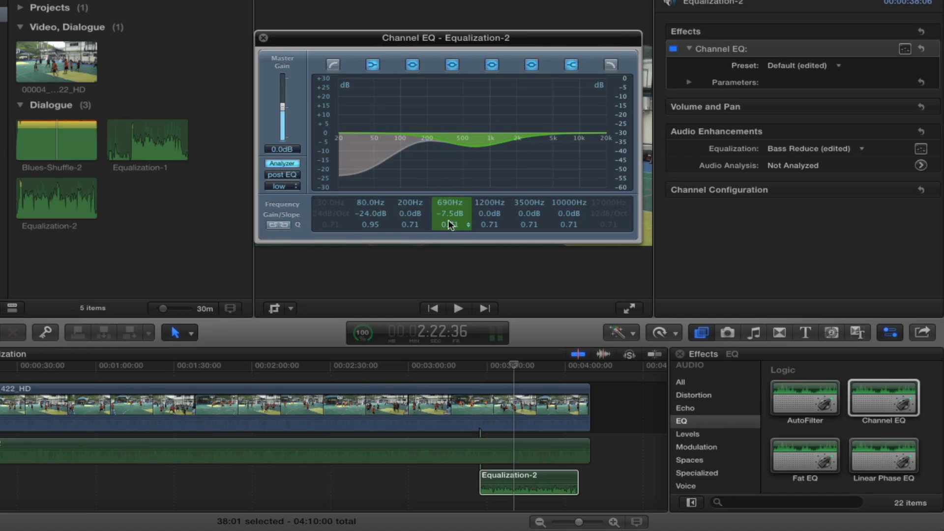
pyautogui.moveTo(450, 225); pyautogui.dragTo(453, 228)
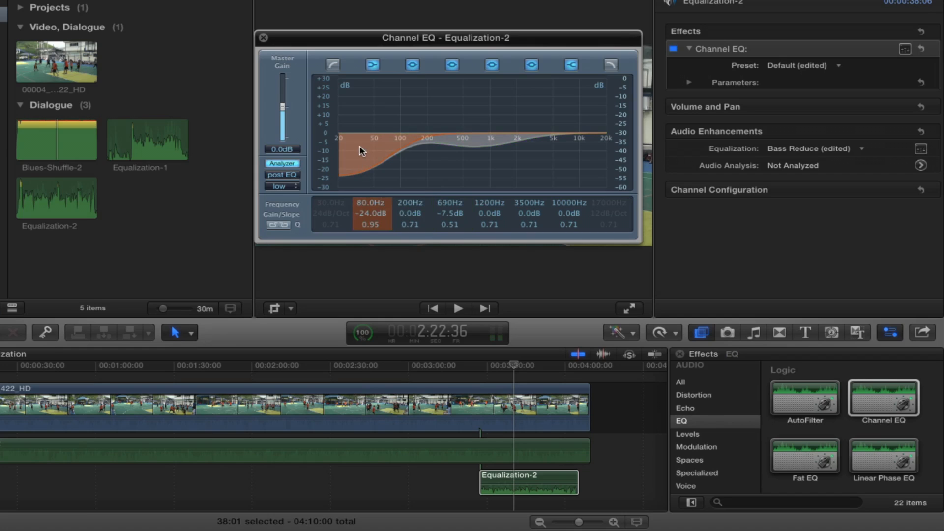
# Adjust the low-frequency part of the Channel EQ curve directly in the graph, then close the equalizer.
pyautogui.moveTo(359, 145)
pyautogui.mouseDown()
pyautogui.moveTo(356, 135)
pyautogui.moveTo(357, 154)
pyautogui.moveTo(355, 128)
pyautogui.moveTo(359, 145)
pyautogui.mouseUp()
pyautogui.moveTo(393, 154)
pyautogui.mouseDown()
pyautogui.moveTo(386, 140)
pyautogui.moveTo(387, 151)
pyautogui.mouseUp()
pyautogui.click(264, 37)
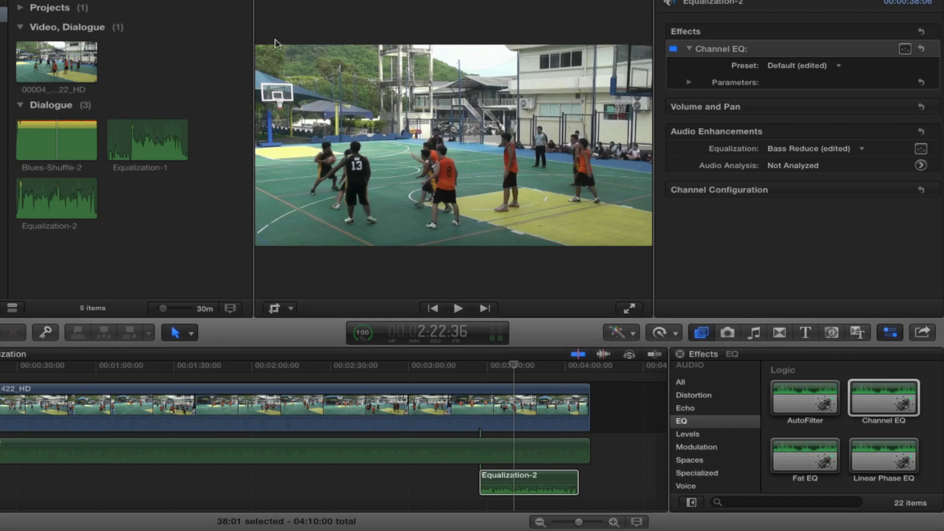
# Add the Linear Phase EQ effect to the Equalization-2 clip and delete its Channel EQ effect.
pyautogui.scroll(-2, 844, 404)
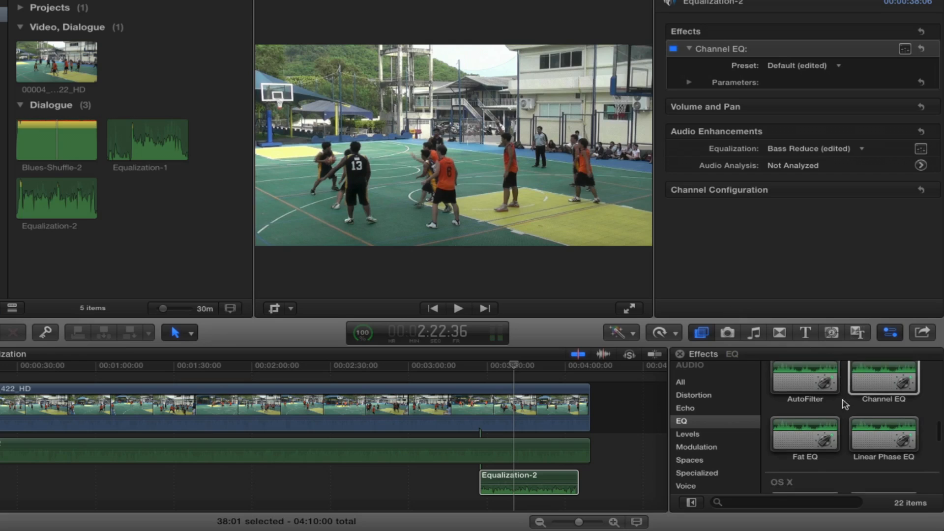
pyautogui.scroll(3, 844, 404)
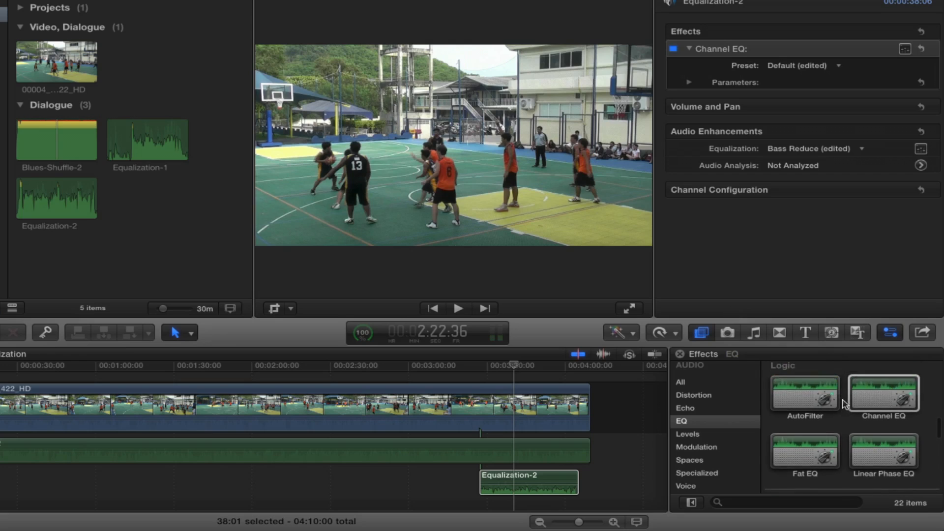
pyautogui.click(874, 471)
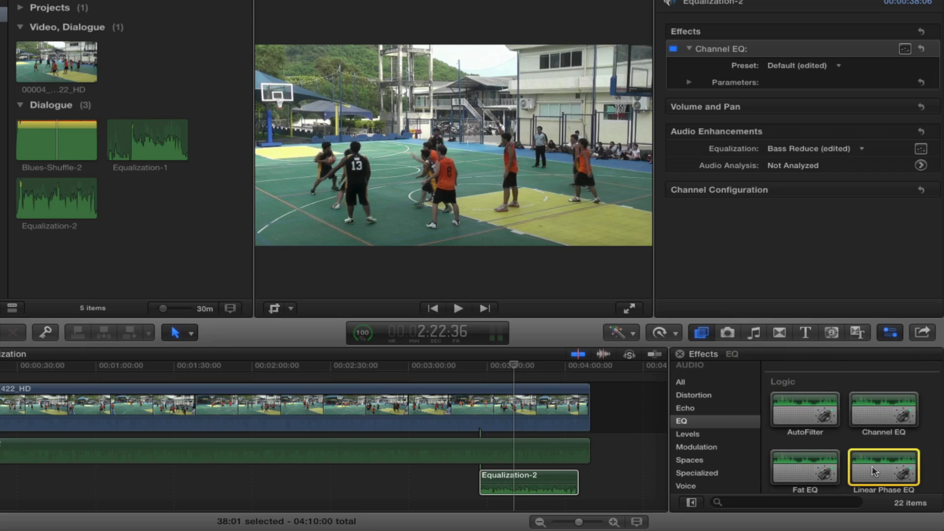
pyautogui.scroll(-5, 874, 471)
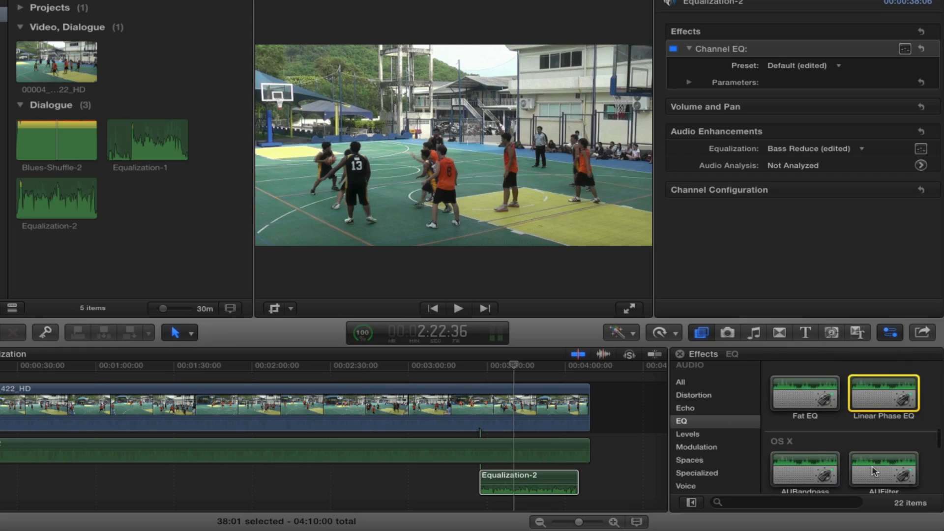
pyautogui.doubleClick(871, 398)
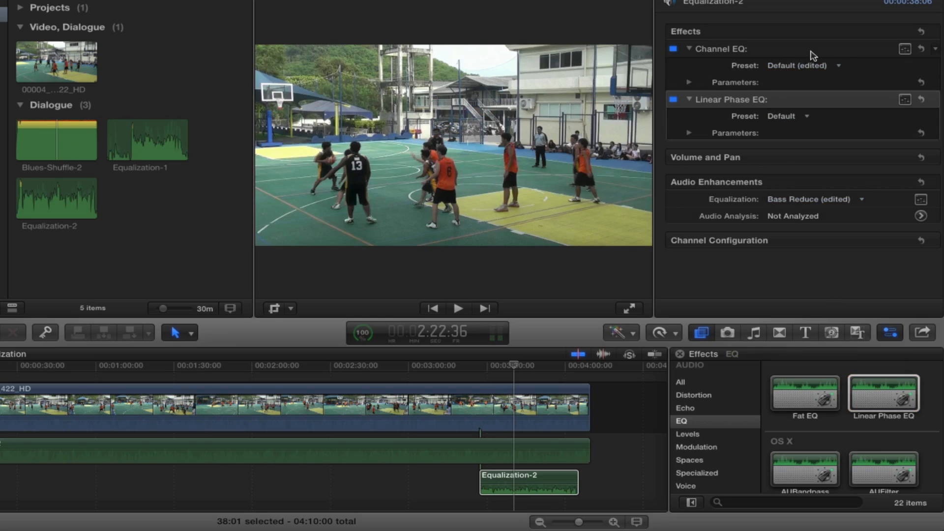
pyautogui.click(812, 53)
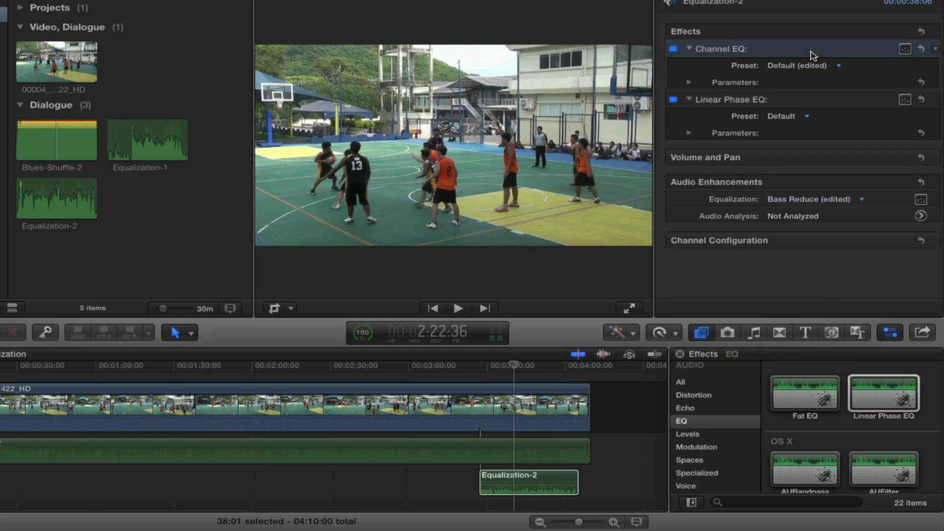
pyautogui.press('Delete')
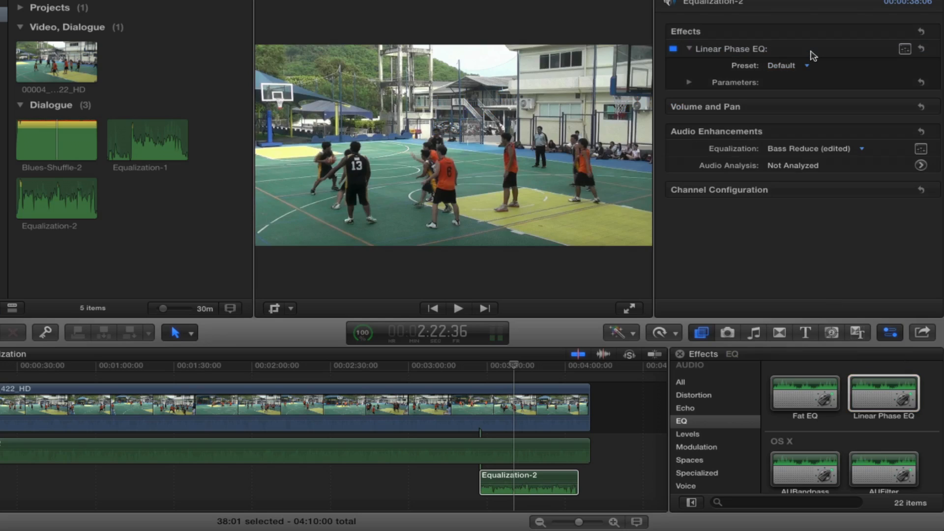
# Enable the 30 Hz low-cut and 17000 Hz high-cut bands in the Linear Phase EQ, then close the equalizer.
pyautogui.click(905, 49)
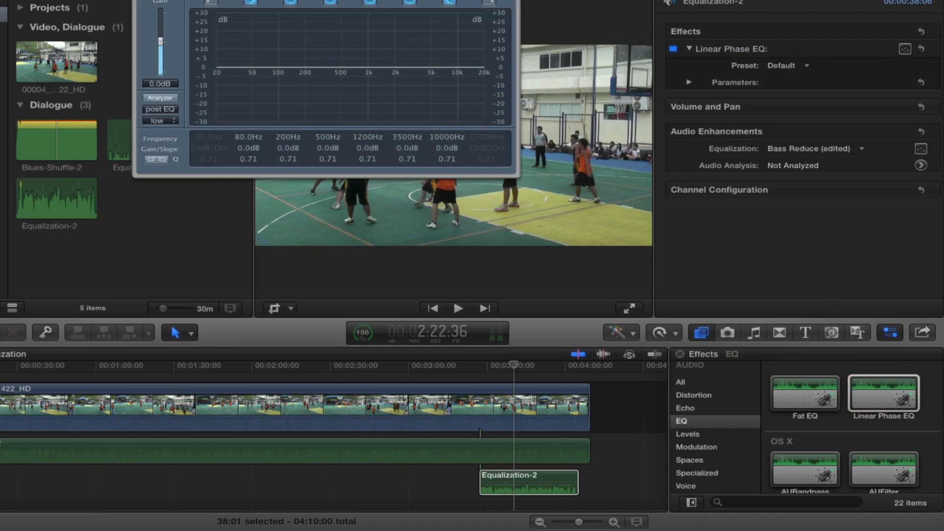
pyautogui.moveTo(440, 0); pyautogui.dragTo(564, 34)
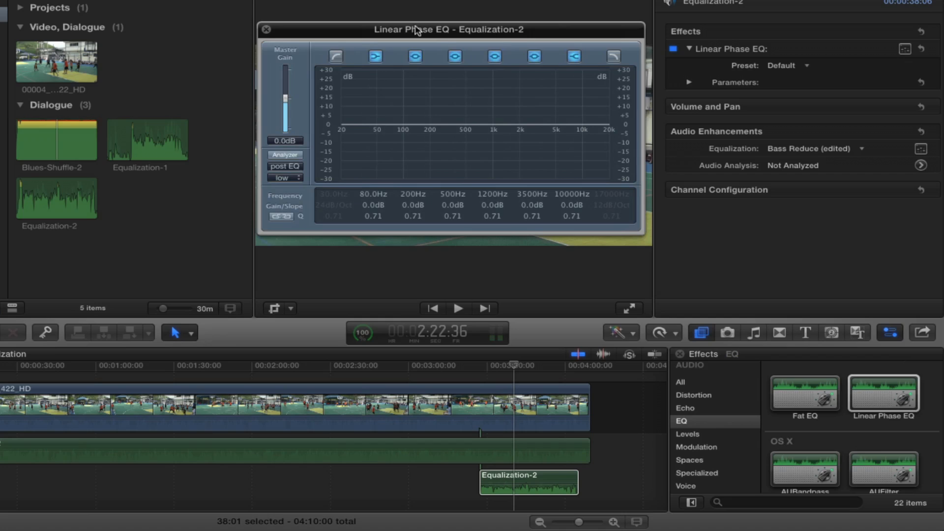
pyautogui.click(336, 57)
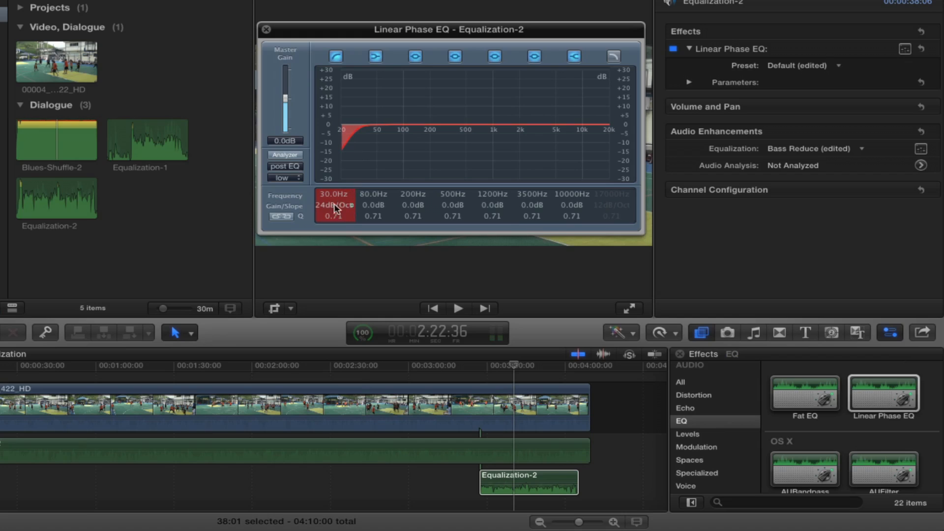
pyautogui.click(612, 57)
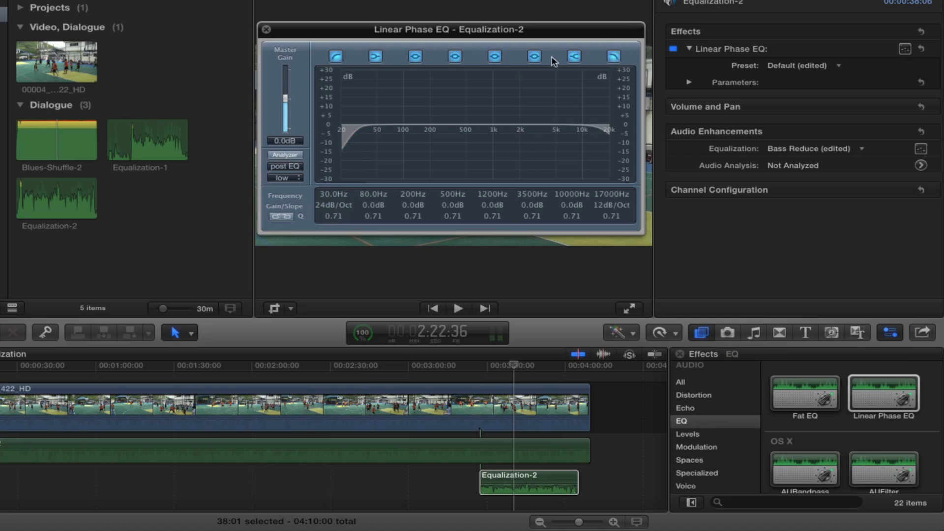
pyautogui.click(266, 30)
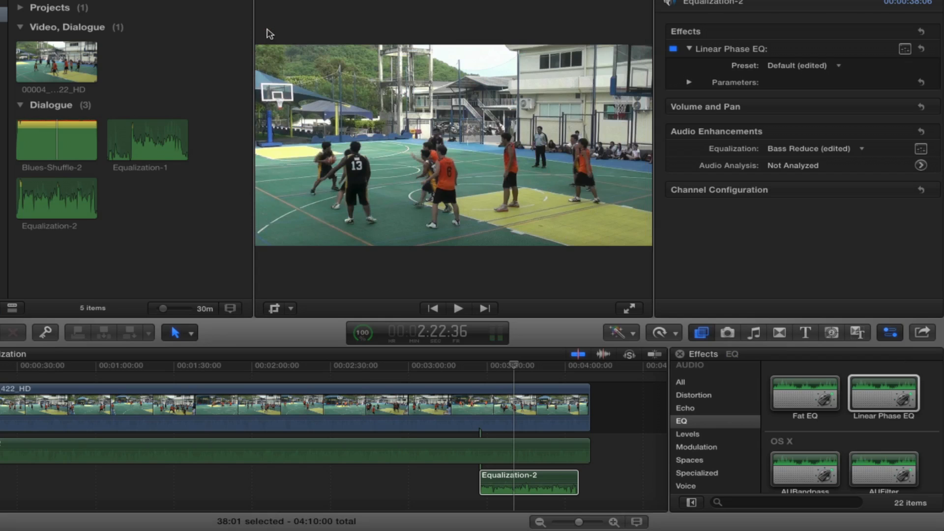
# Replace the clip's Linear Phase EQ effect with the AutoFilter effect and open the AutoFilter settings window.
pyautogui.scroll(-10, 861, 415)
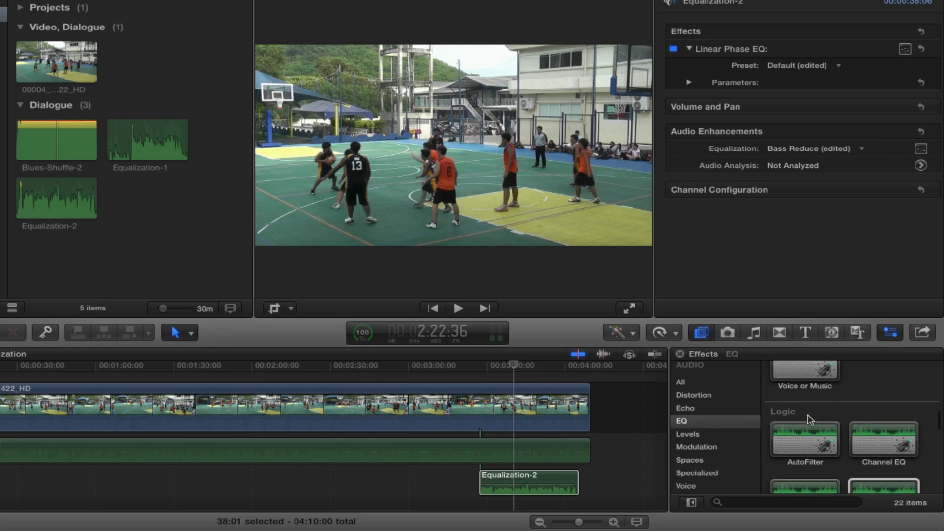
pyautogui.click(796, 447)
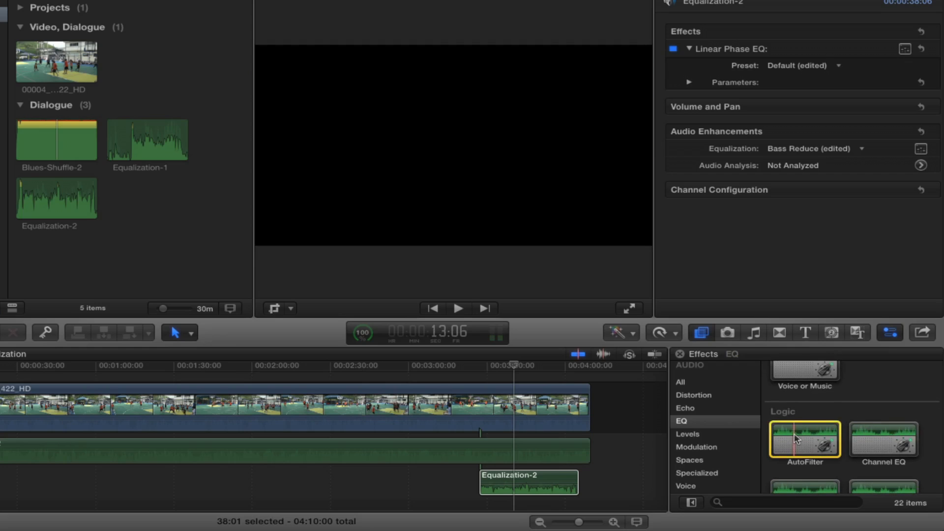
pyautogui.doubleClick(796, 438)
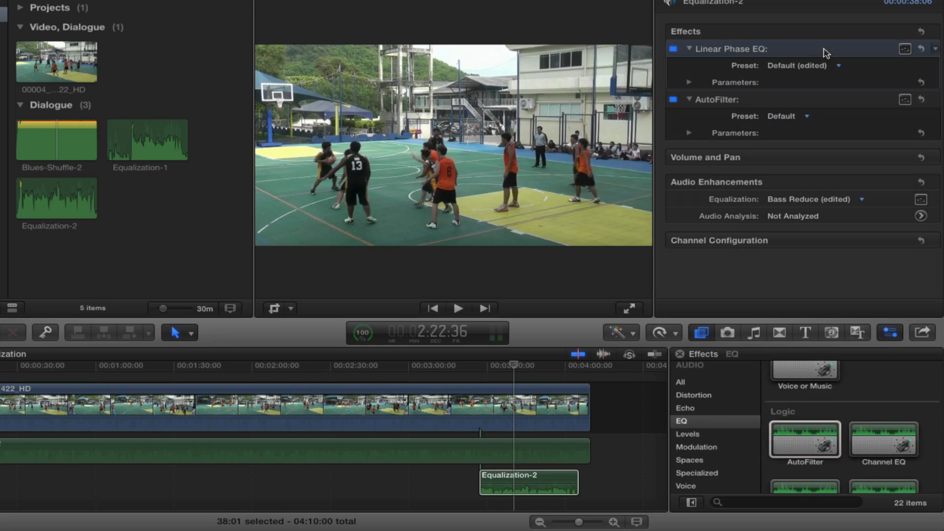
pyautogui.press('Delete')
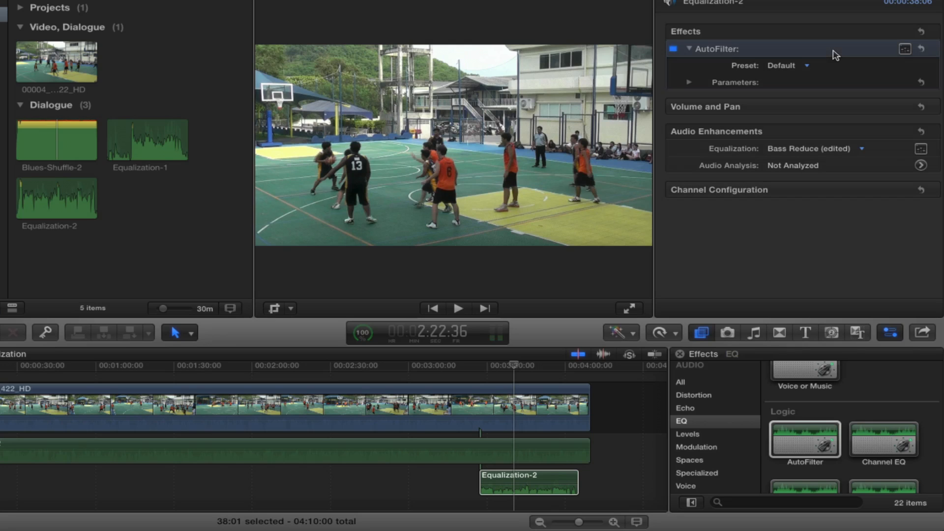
pyautogui.click(905, 49)
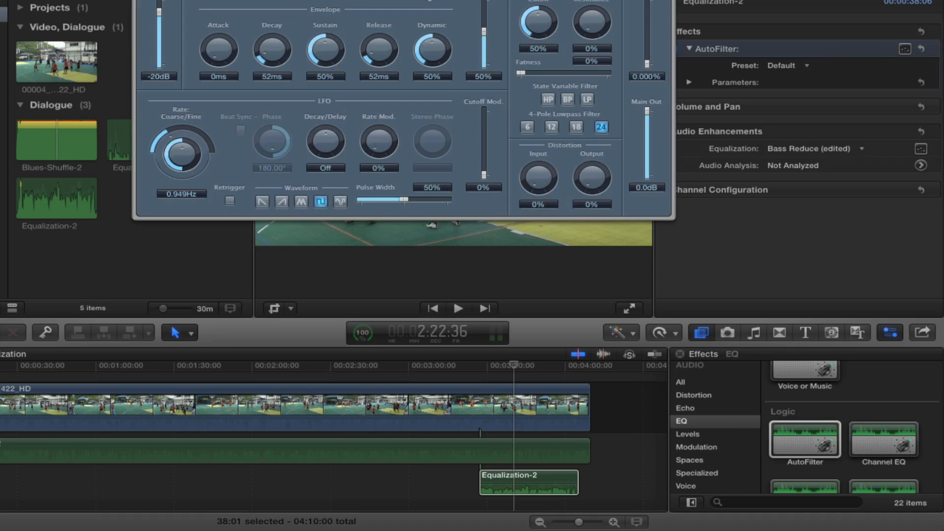
pyautogui.moveTo(479, 0); pyautogui.dragTo(529, 24)
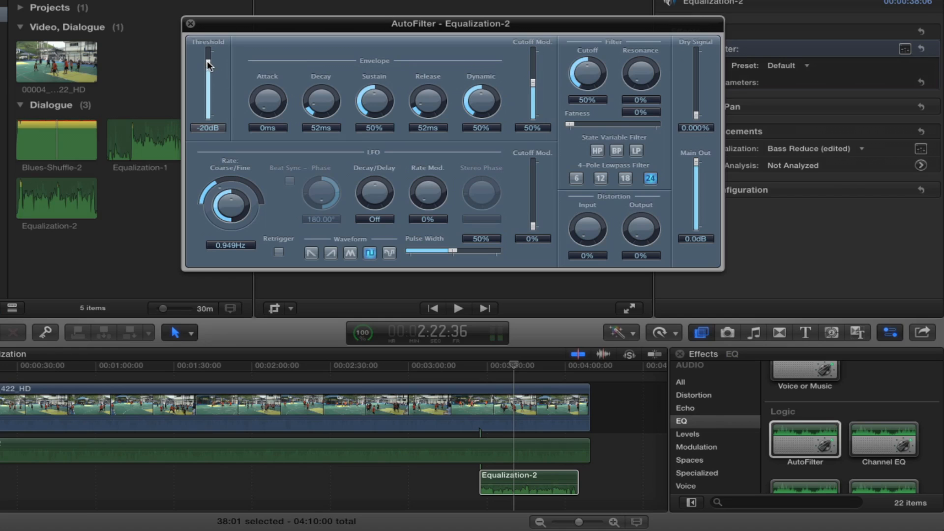
# Adjust the AutoFilter threshold to 0 dB and back down to -23 dB, then close the effect's settings window.
pyautogui.moveTo(208, 61); pyautogui.dragTo(208, 42)
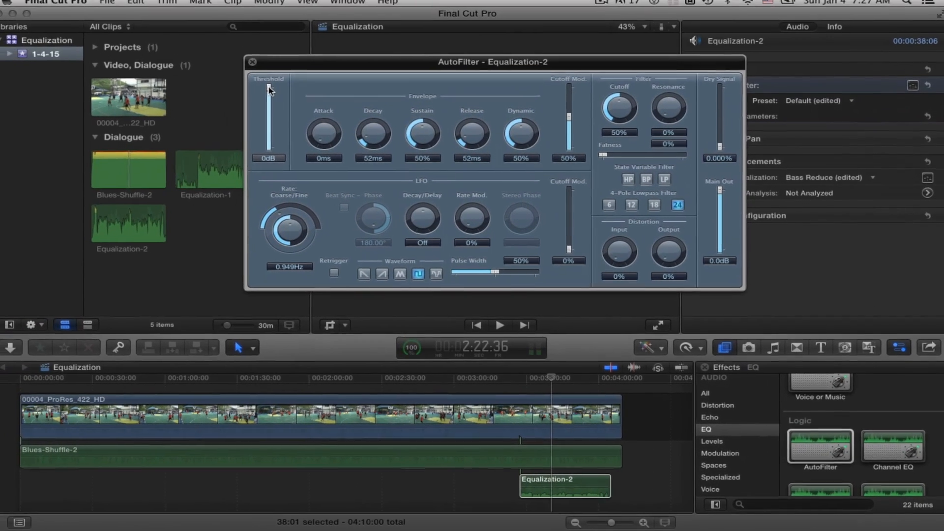
pyautogui.moveTo(209, 51); pyautogui.dragTo(210, 70)
pyautogui.moveTo(276, 109); pyautogui.dragTo(276, 108)
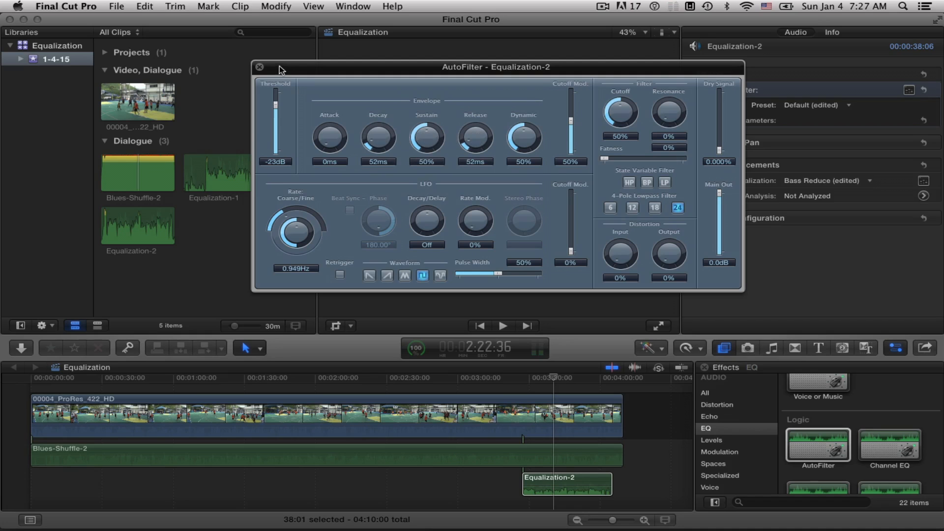
pyautogui.click(260, 67)
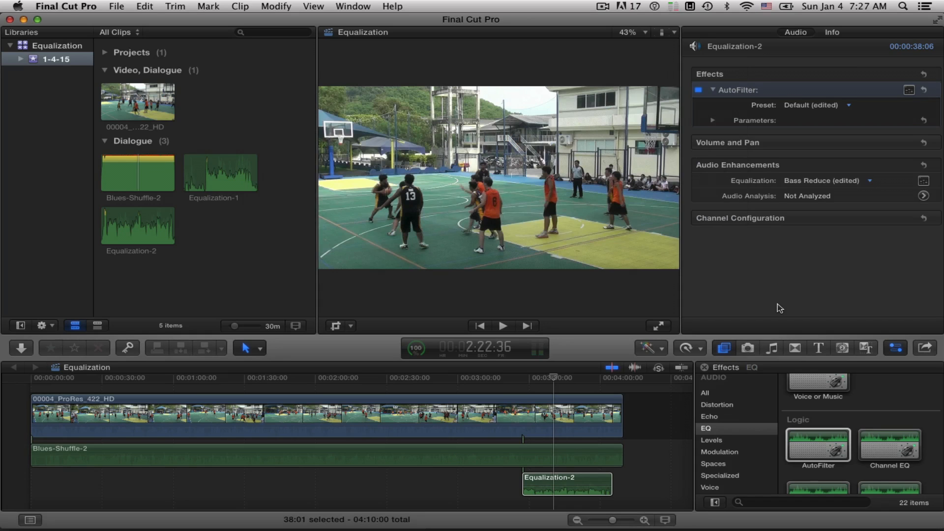
# Delete the AutoFilter effect from the Equalization-2 clip.
pyautogui.scroll(-3, 883, 419)
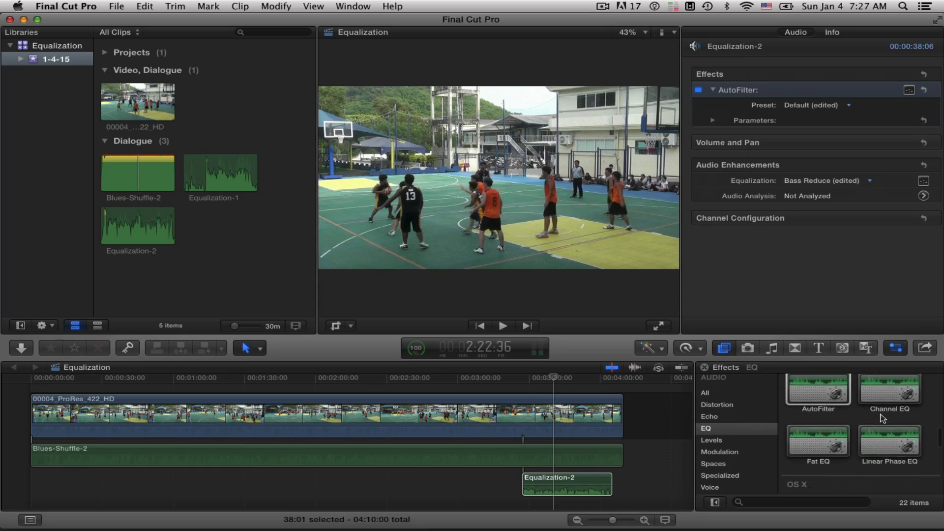
pyautogui.scroll(-1, 882, 419)
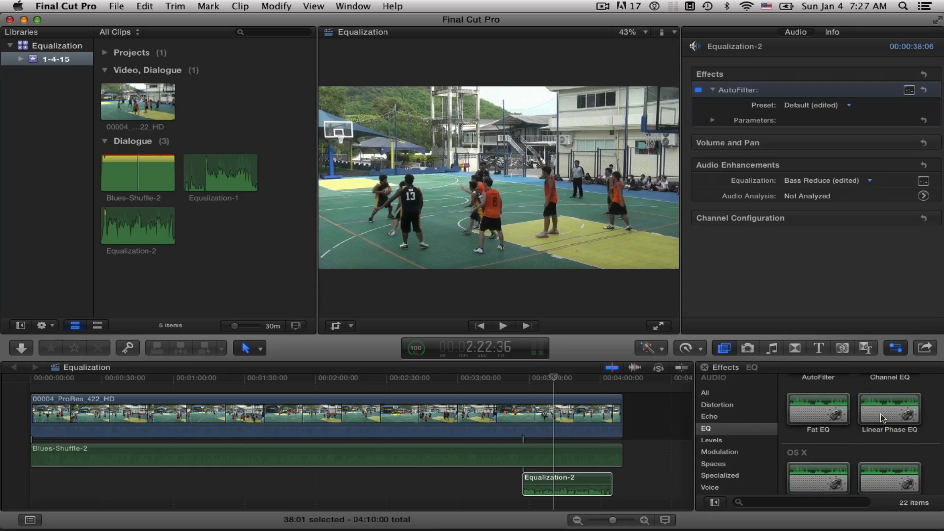
pyautogui.scroll(3, 882, 418)
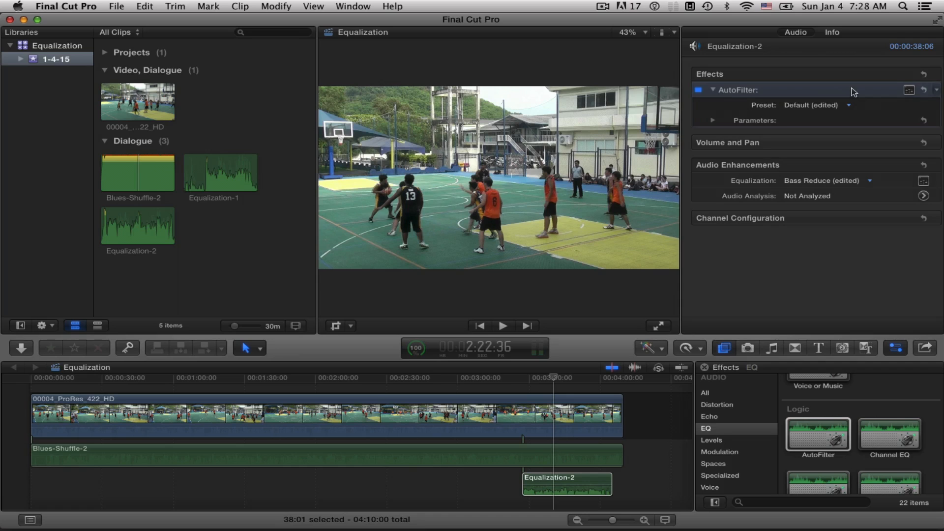
pyautogui.press('Delete')
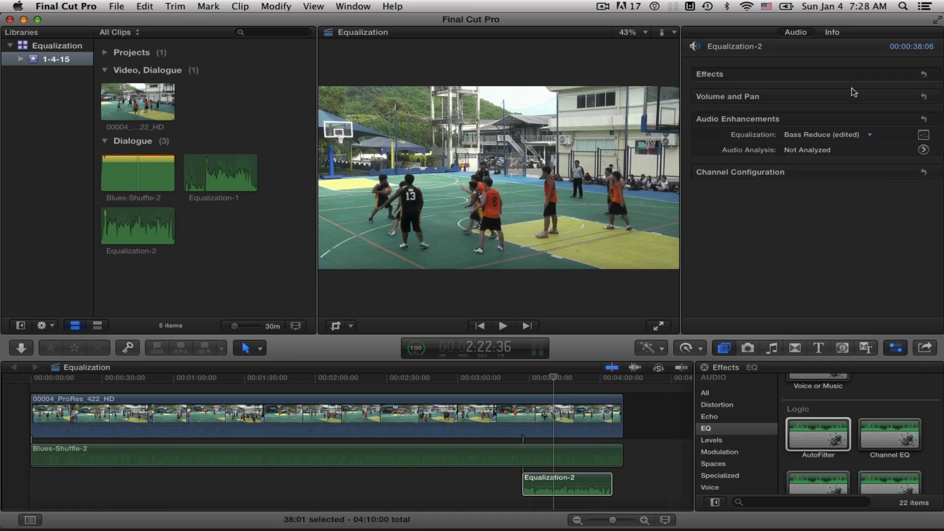